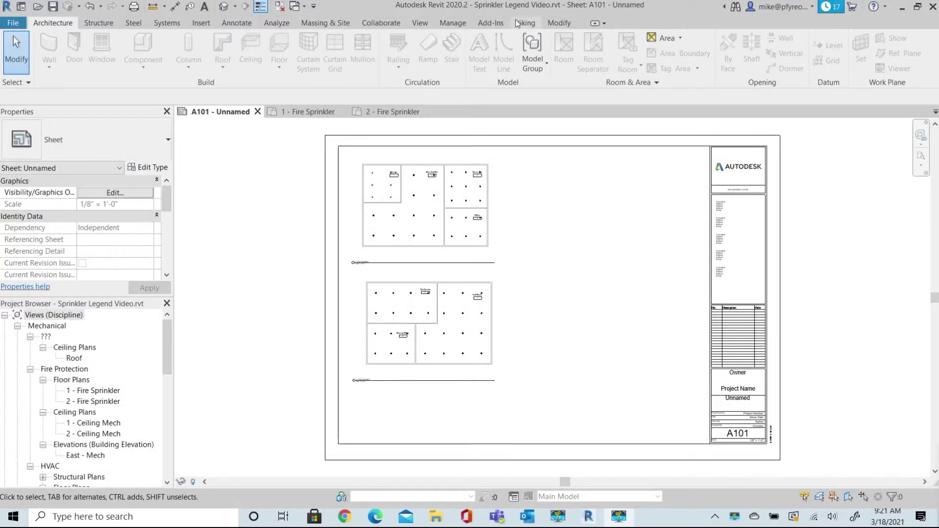
- Show the Viking add-in's fire protection tools on the ribbon while viewing sheet A101
{"action": "left_click", "coordinate": [531, 25]}
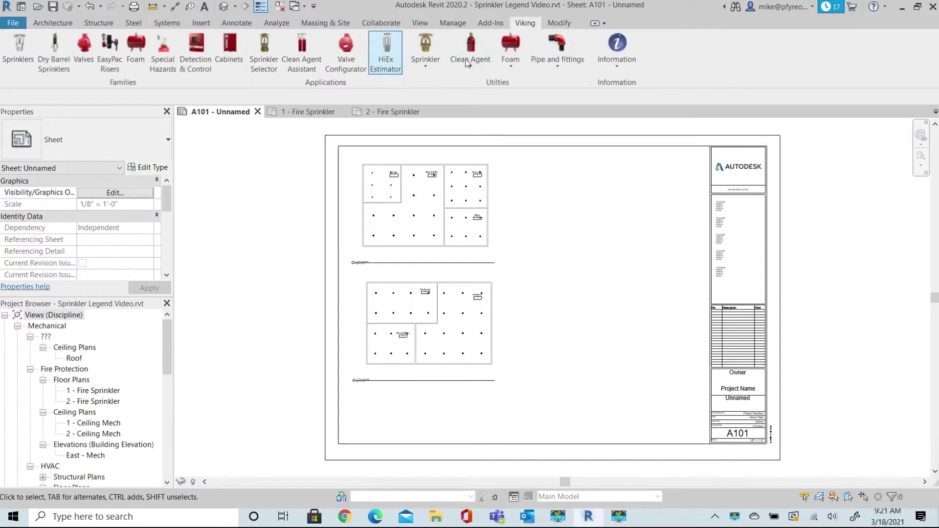
{"action": "left_click", "coordinate": [425, 57]}
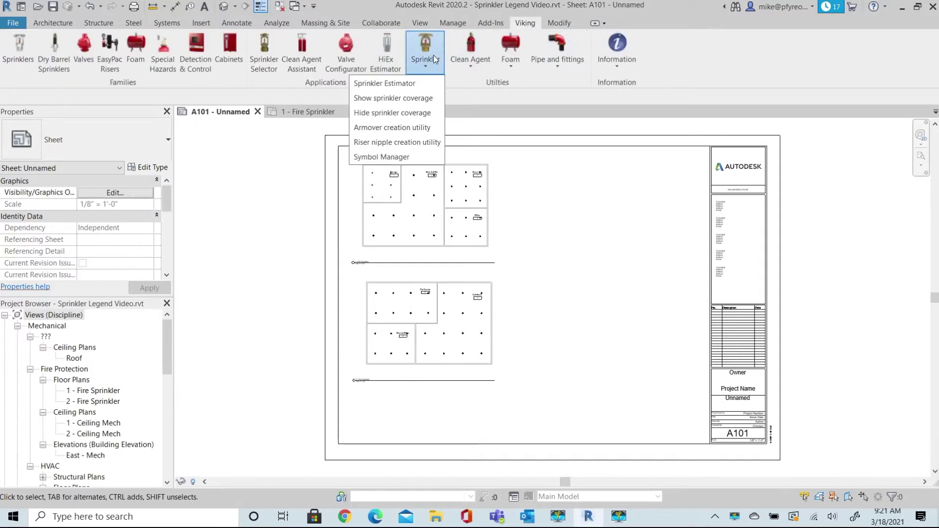
{"action": "left_click", "coordinate": [394, 157]}
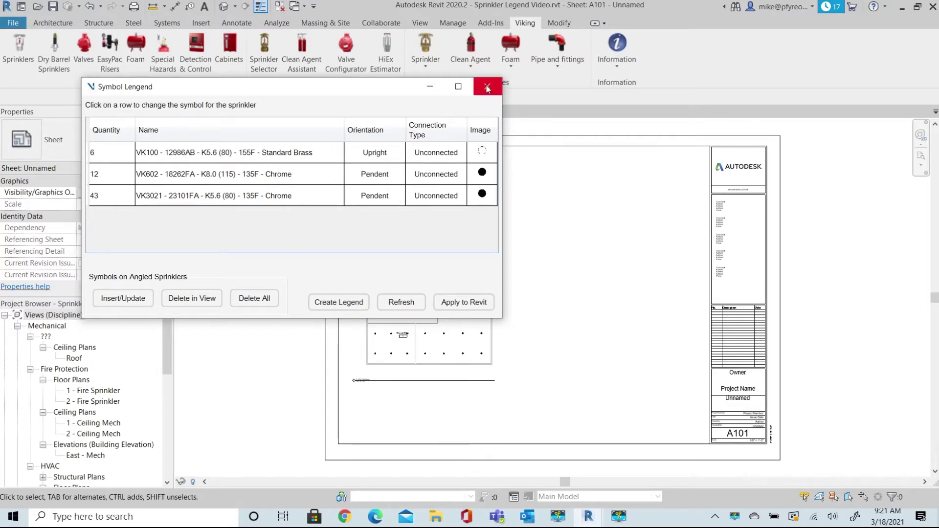
{"action": "left_click", "coordinate": [488, 86]}
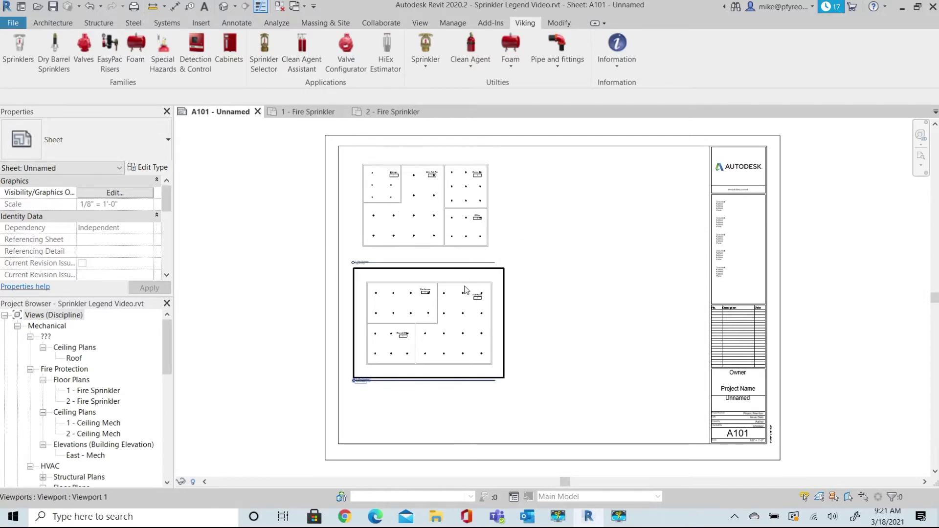
- Create a Viking Sprinkler Legend schedule from the 1 - Fire Sprinkler plan with the Symbol Manager
{"action": "left_click", "coordinate": [427, 47]}
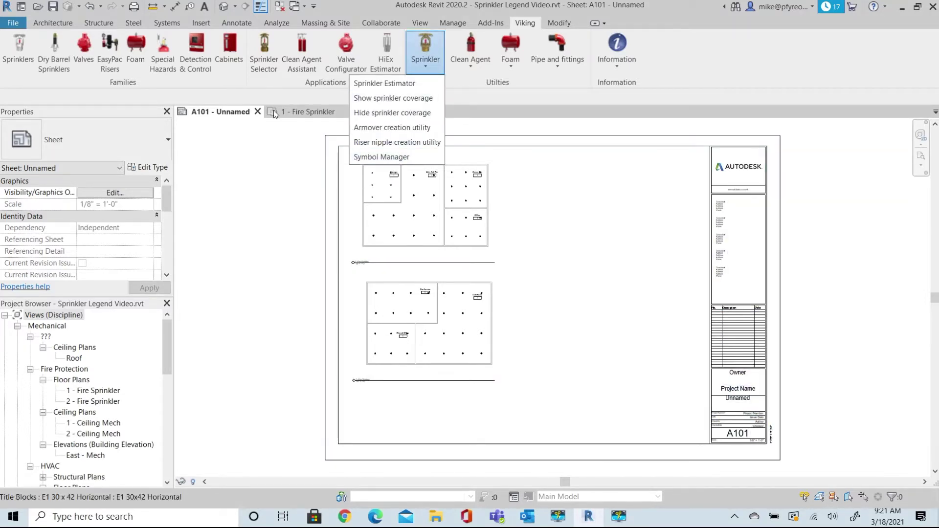
{"action": "left_click", "coordinate": [306, 113]}
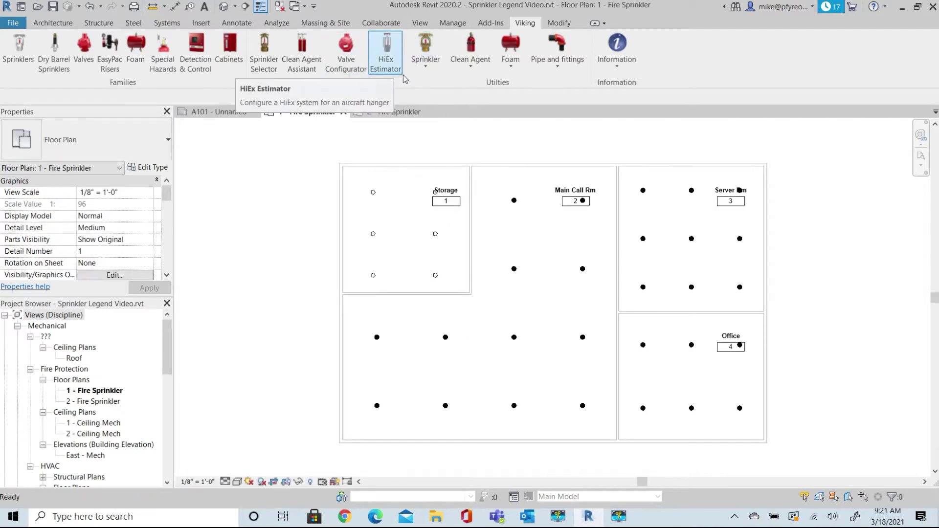
{"action": "left_click", "coordinate": [425, 53]}
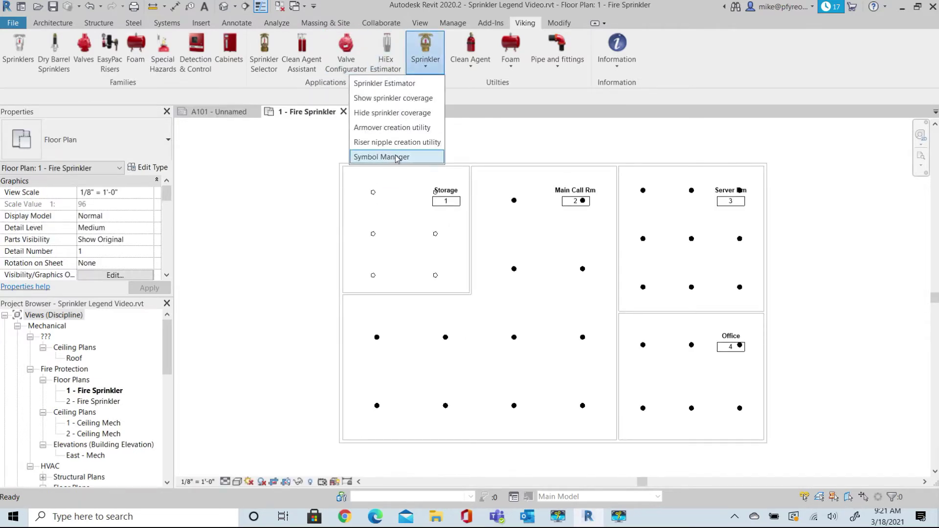
{"action": "left_click", "coordinate": [397, 157]}
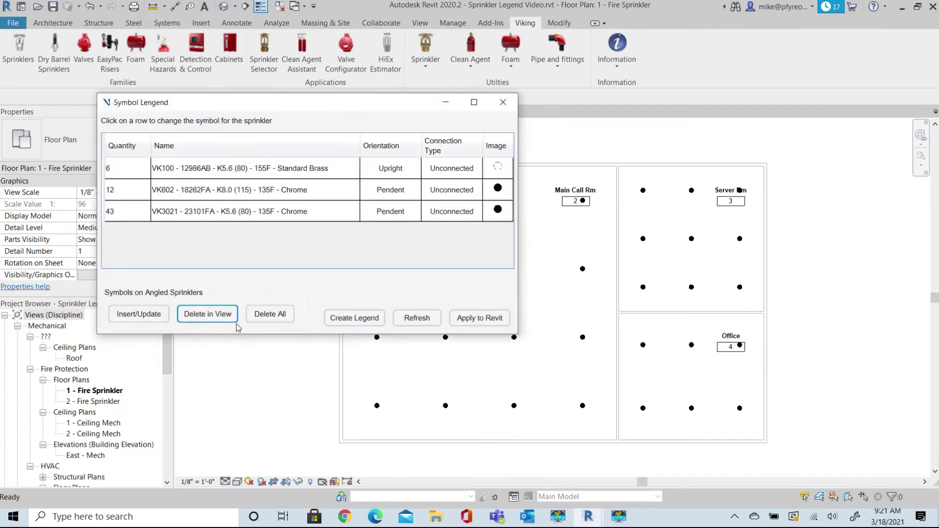
{"action": "left_click", "coordinate": [361, 318]}
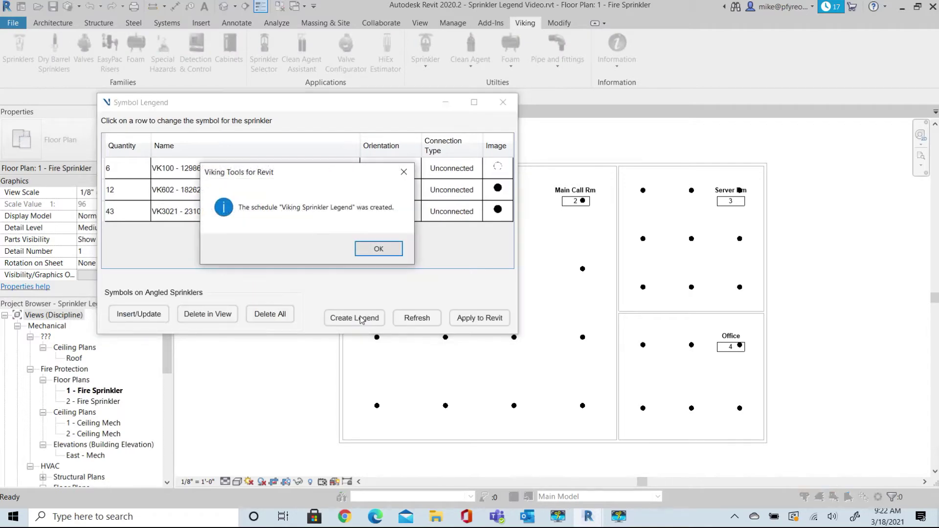
{"action": "left_click", "coordinate": [379, 249]}
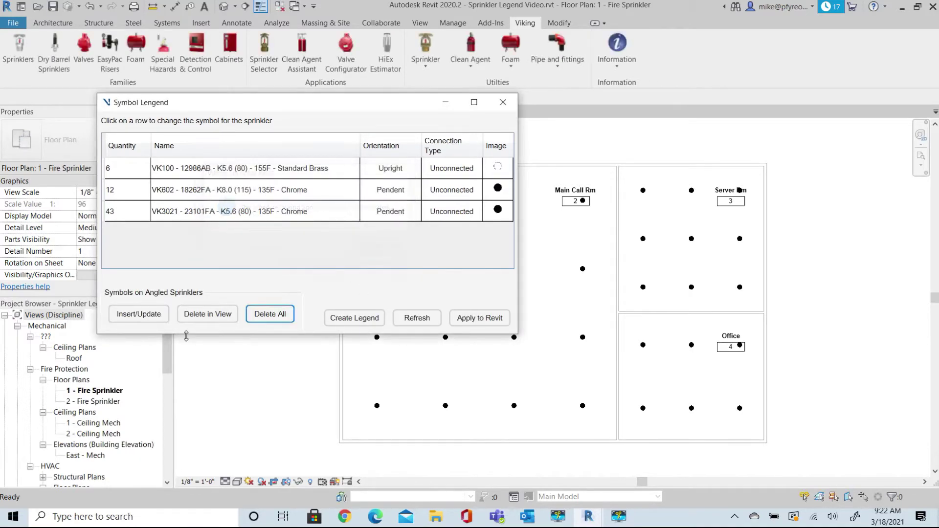
{"action": "left_click", "coordinate": [503, 102]}
{"action": "scroll", "coordinate": [67, 382], "scroll_direction": "down", "scroll_amount": 6}
{"action": "scroll", "coordinate": [67, 382], "scroll_direction": "down", "scroll_amount": 5}
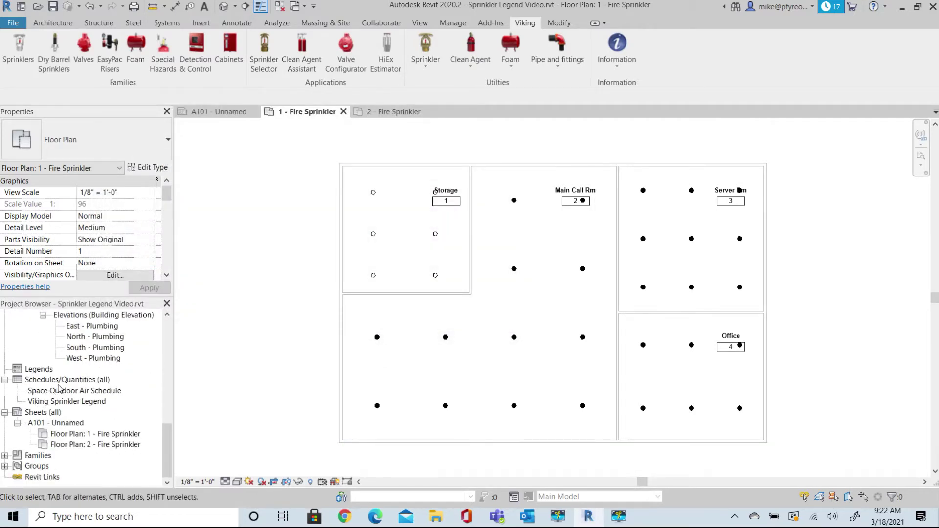
- Open the Viking Sprinkler Legend, which lists three Viking NFPA 170 types with counts 6, 12 and 43
{"action": "left_click", "coordinate": [63, 402]}
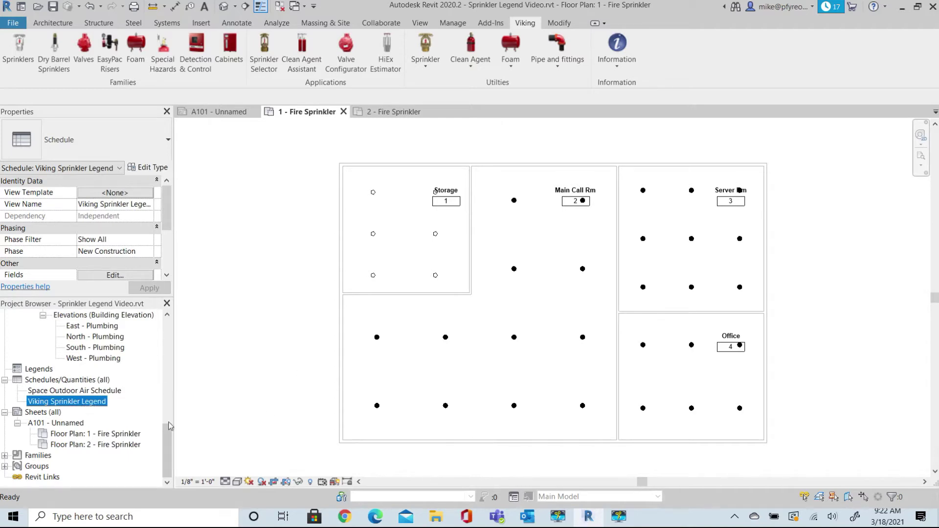
{"action": "double_click", "coordinate": [88, 406]}
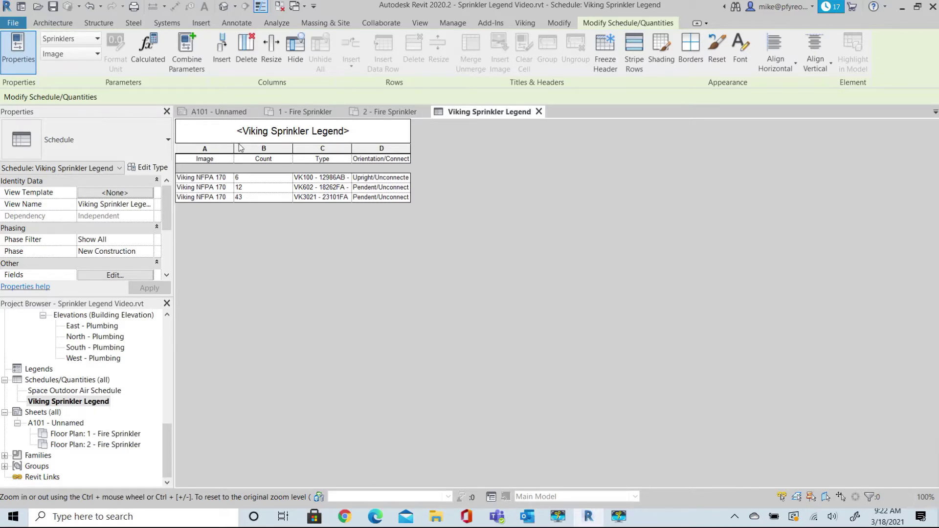
{"action": "left_click", "coordinate": [30, 402]}
- Rename the schedule to 'Combined Viking Sprinkler Legend'
{"action": "left_click", "coordinate": [30, 403]}
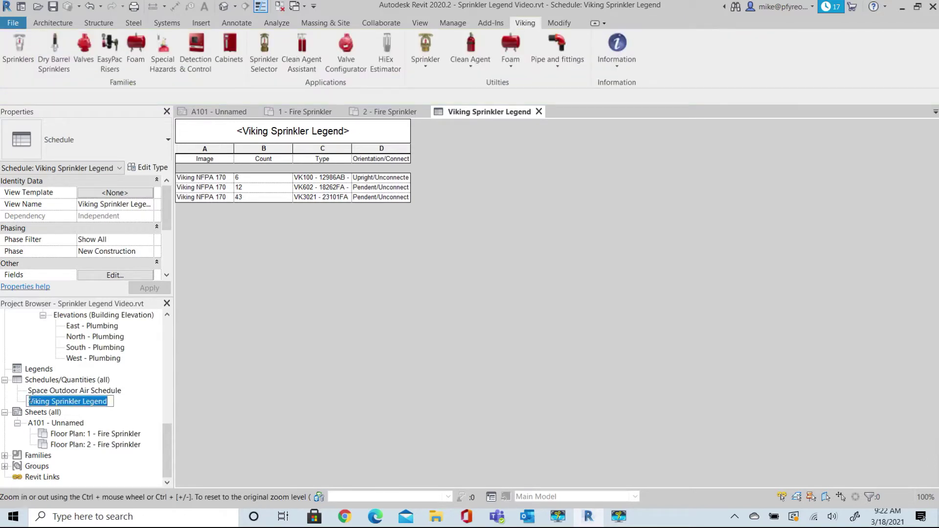
{"action": "left_click", "coordinate": [31, 402]}
{"action": "type", "text": "Combine"}
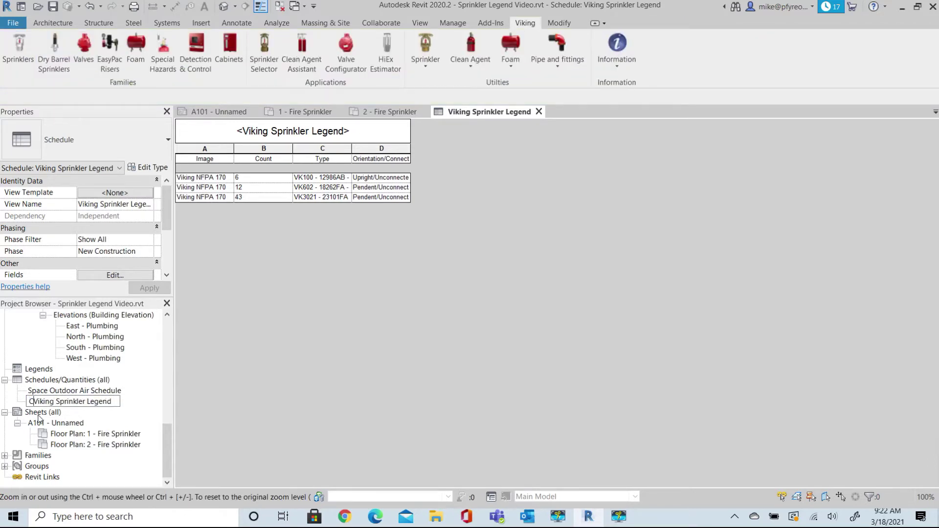
{"action": "type", "text": "d"}
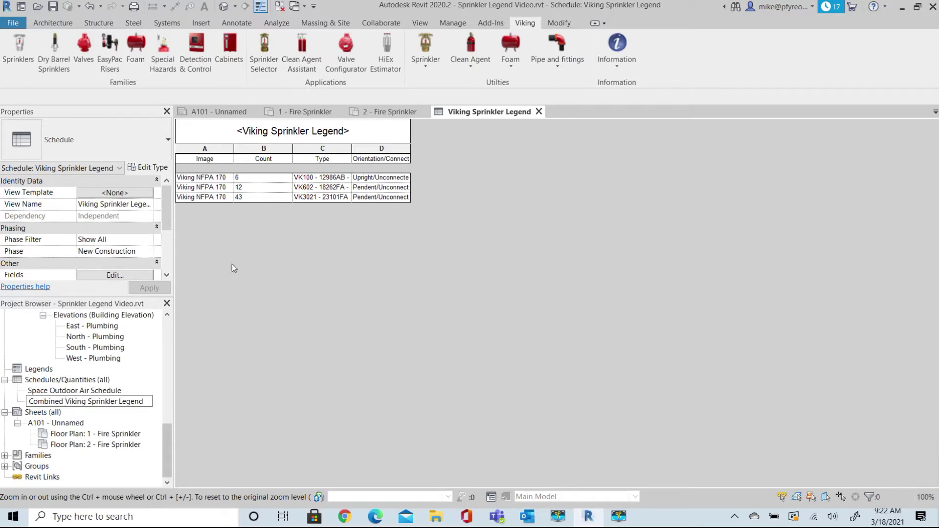
{"action": "left_click", "coordinate": [270, 158]}
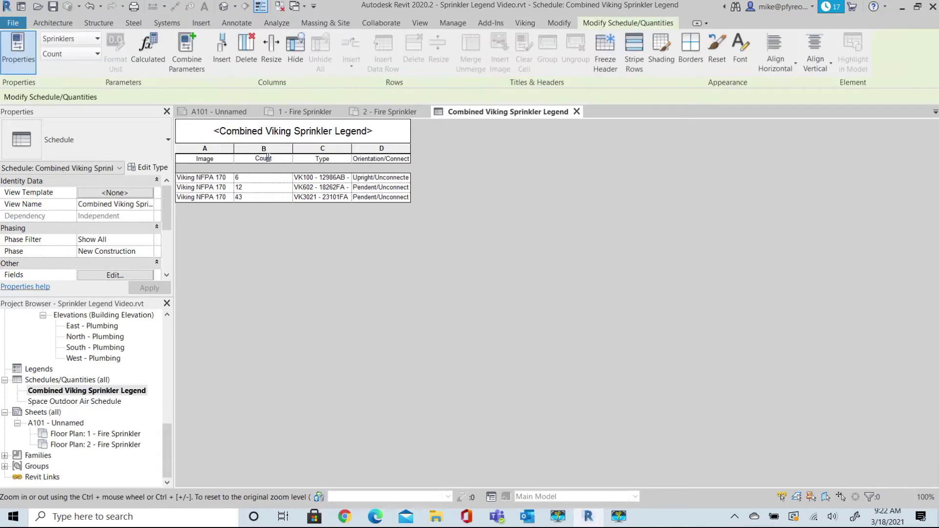
- Retitle the Count column header to Qty and the Type header to Description
{"action": "left_click_drag", "start_coordinate": [276, 158], "coordinate": [263, 160]}
{"action": "type", "text": "Qty"}
{"action": "left_click", "coordinate": [331, 160]}
{"action": "left_click_drag", "start_coordinate": [331, 159], "coordinate": [316, 161]}
{"action": "type", "text": "Description"}
{"action": "left_click", "coordinate": [386, 148]}
- Insert a Level column after column D, taken from the available fields
{"action": "right_click", "coordinate": [390, 148]}
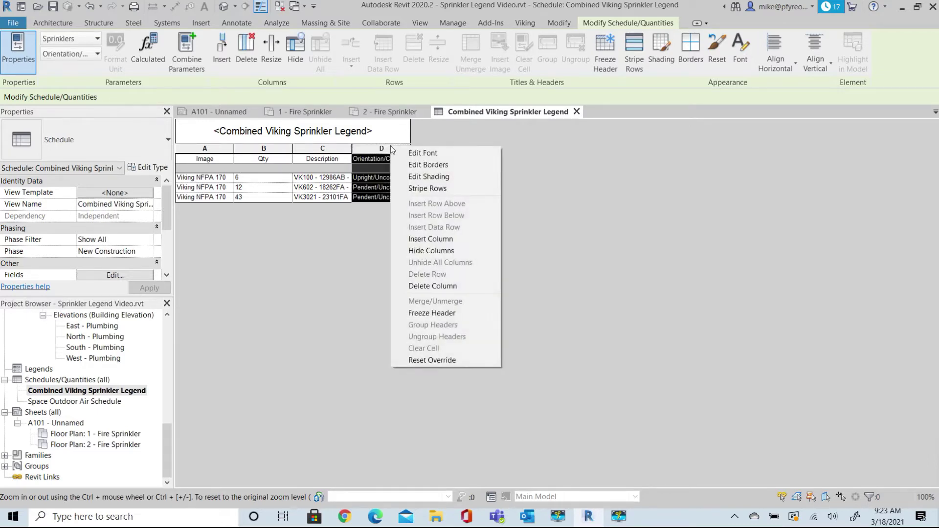
{"action": "left_click", "coordinate": [399, 238]}
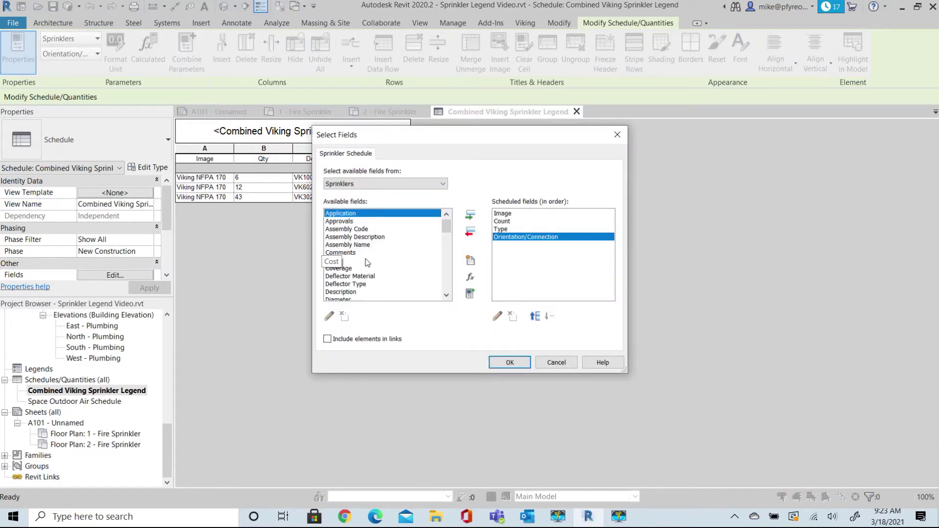
{"action": "scroll", "coordinate": [364, 267], "scroll_direction": "down", "scroll_amount": 3}
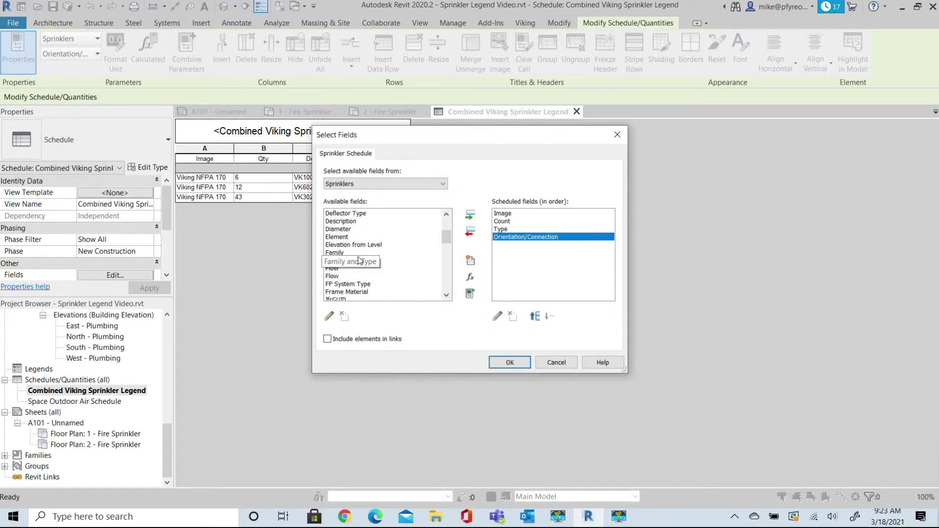
{"action": "scroll", "coordinate": [356, 263], "scroll_direction": "down", "scroll_amount": 5}
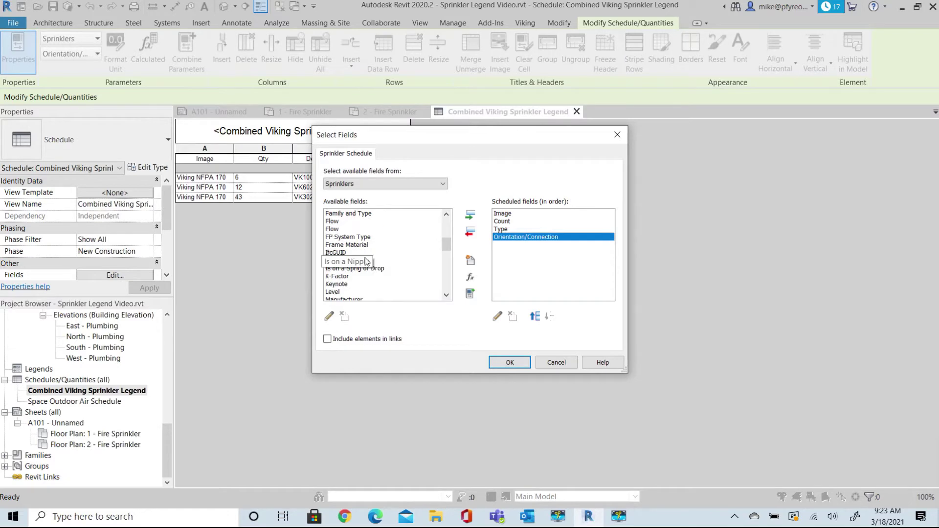
{"action": "scroll", "coordinate": [364, 264], "scroll_direction": "up", "scroll_amount": 1}
{"action": "left_click", "coordinate": [340, 245]}
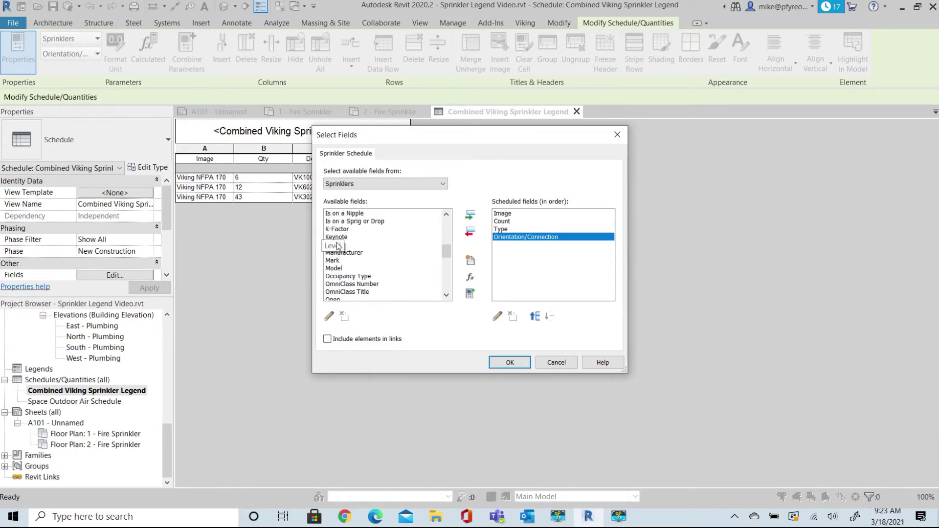
{"action": "left_click", "coordinate": [470, 216]}
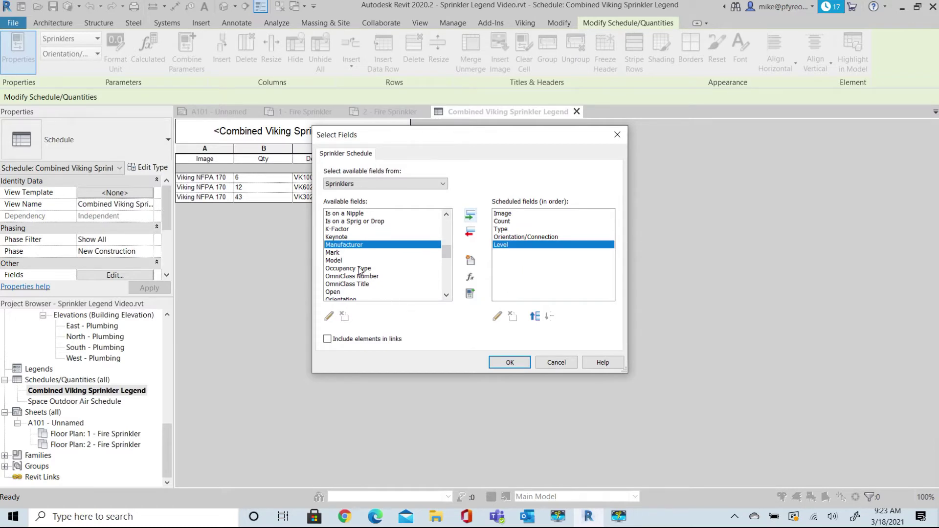
{"action": "left_click", "coordinate": [509, 363]}
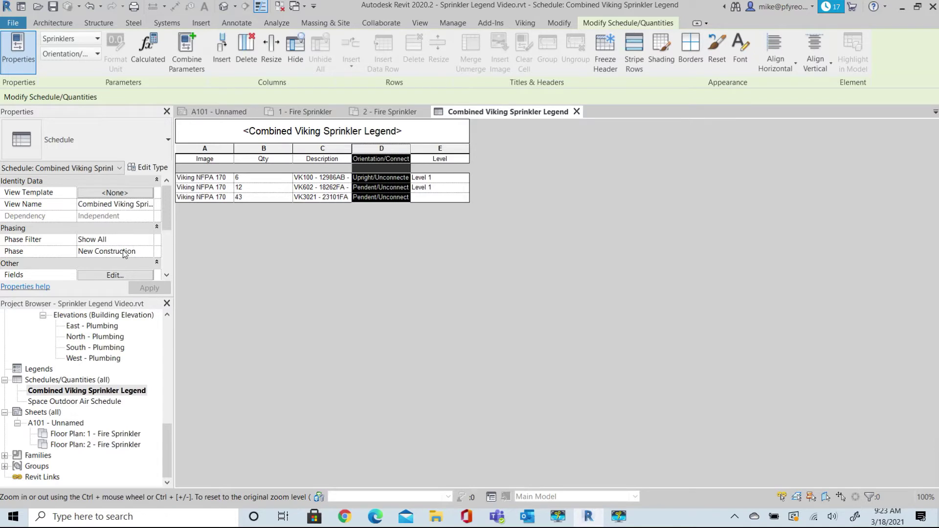
- Add Level as the third sort criterion, splitting VK3021 into 15 on Level 1 and 28 on Level 2
{"action": "scroll", "coordinate": [103, 230], "scroll_direction": "down", "scroll_amount": 2}
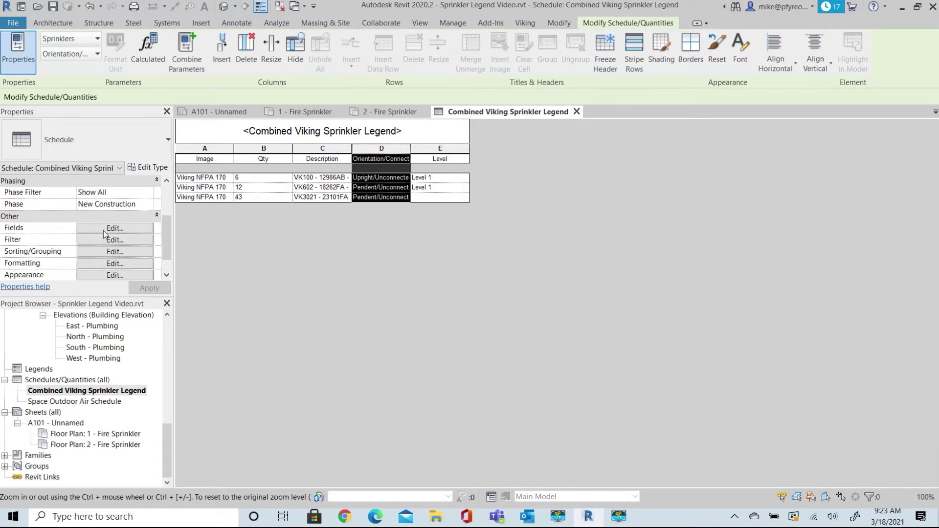
{"action": "left_click", "coordinate": [114, 229]}
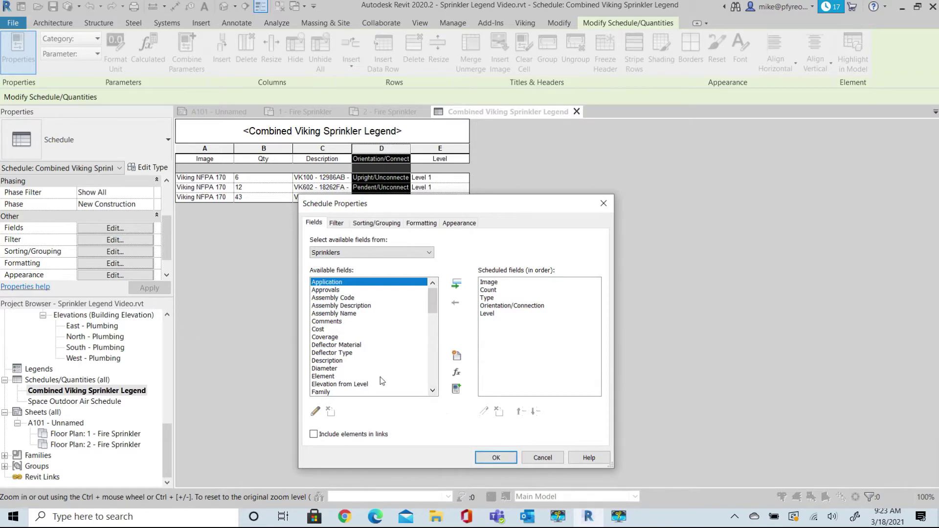
{"action": "left_click", "coordinate": [495, 457]}
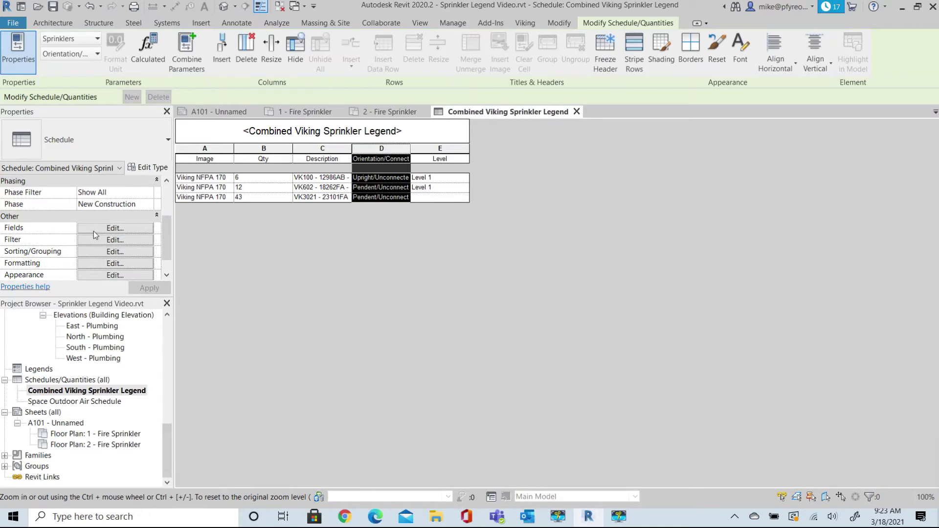
{"action": "left_click", "coordinate": [119, 252]}
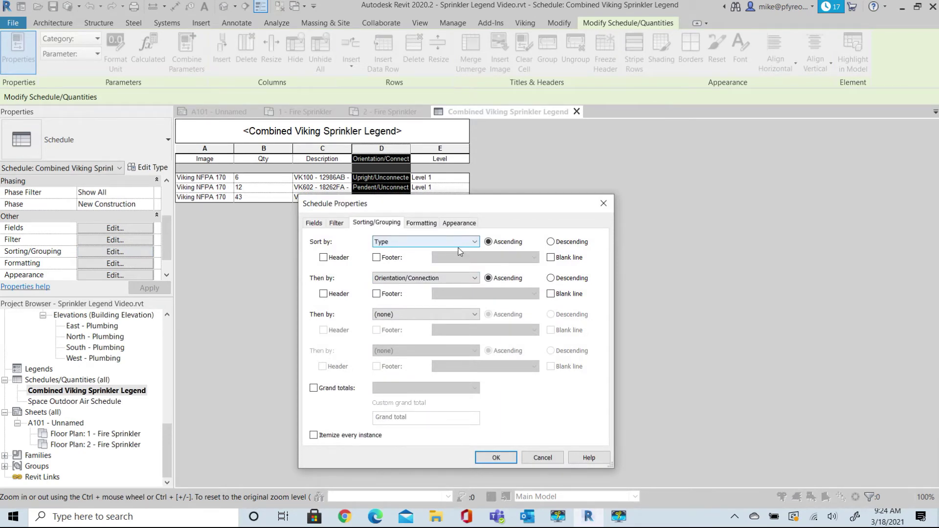
{"action": "left_click", "coordinate": [474, 314]}
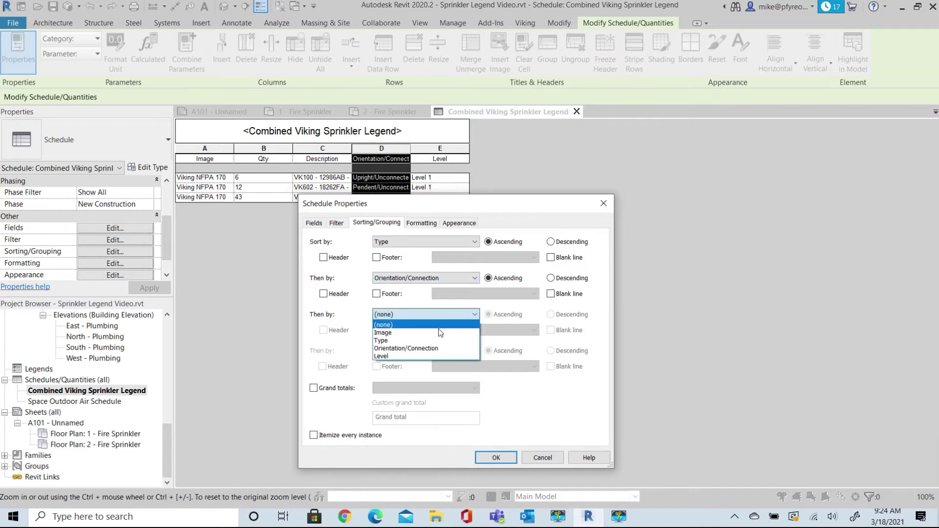
{"action": "left_click", "coordinate": [391, 356]}
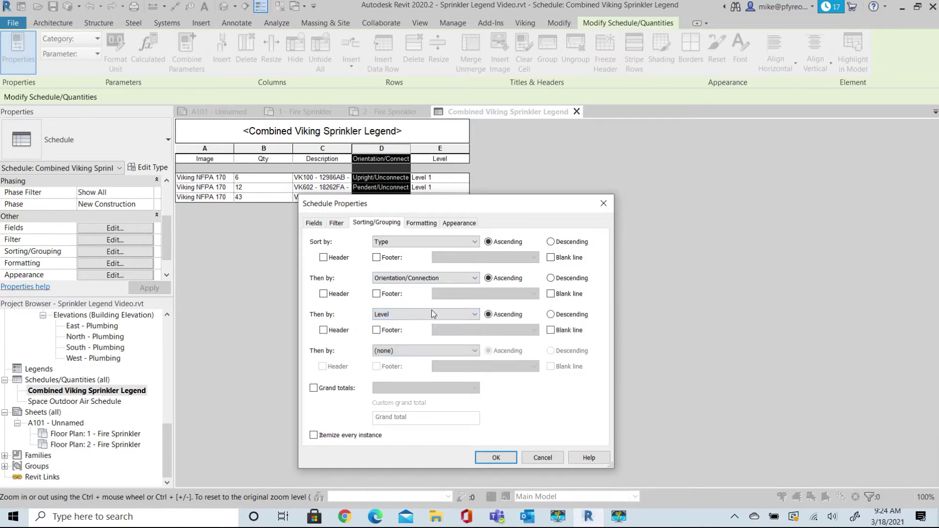
{"action": "left_click", "coordinate": [496, 458]}
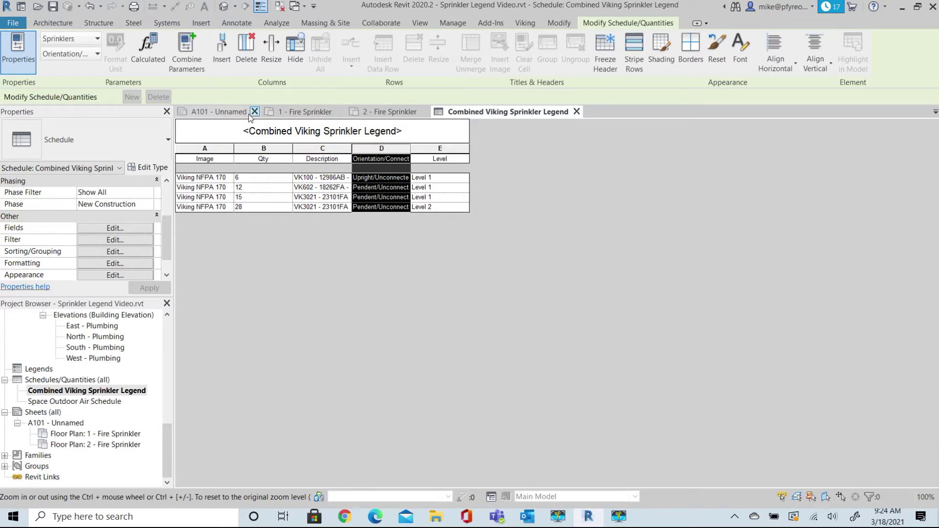
- Place the Combined Viking Sprinkler Legend on sheet A101 to the right of the floor plans
{"action": "left_click", "coordinate": [232, 113]}
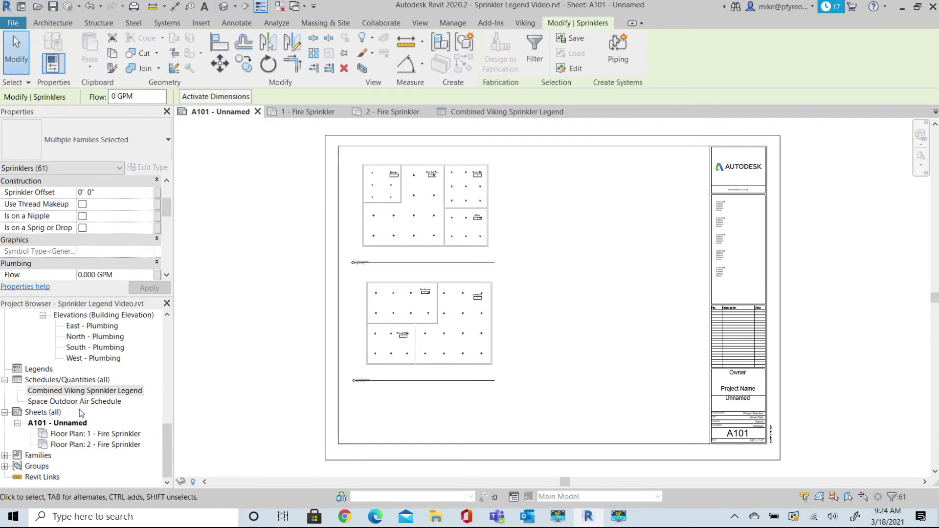
{"action": "left_click", "coordinate": [69, 391]}
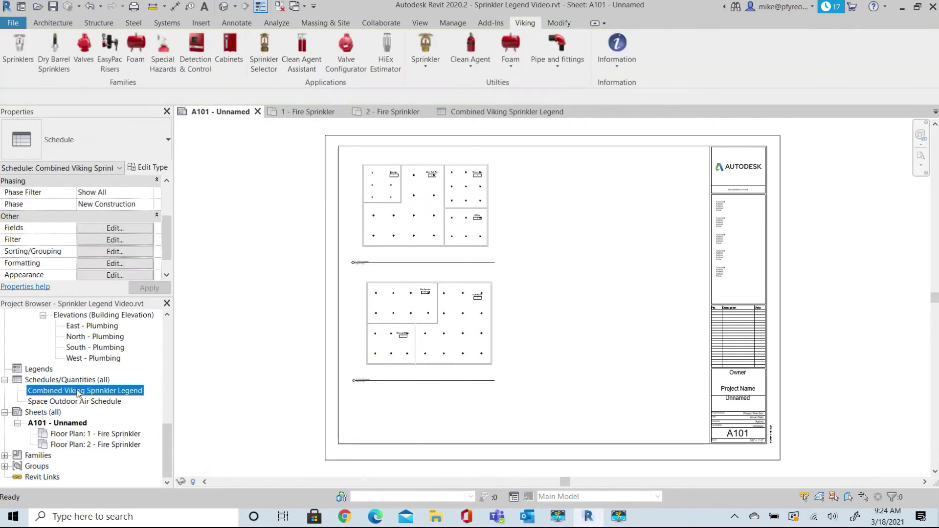
{"action": "left_click_drag", "start_coordinate": [75, 393], "coordinate": [540, 205]}
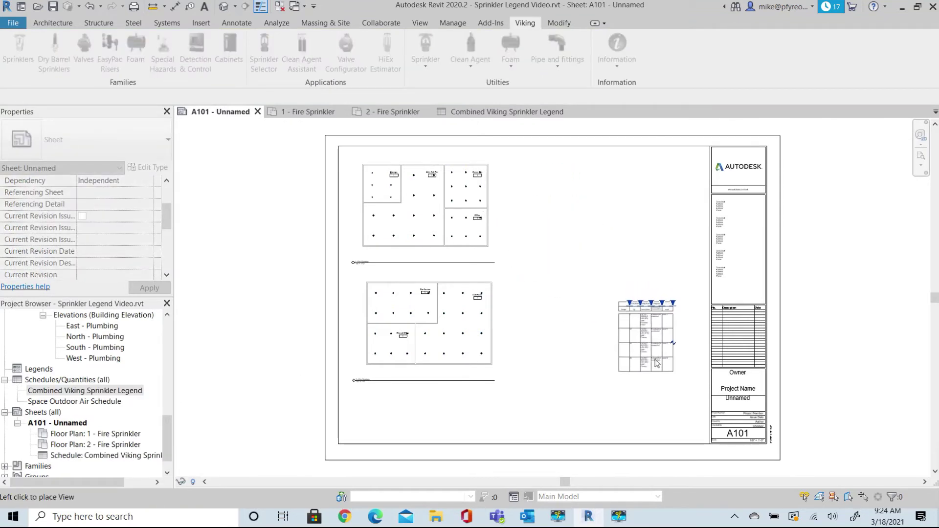
{"action": "left_click", "coordinate": [664, 404]}
- Narrow the legend's Image and Level columns and widen its Description column
{"action": "scroll", "coordinate": [673, 401], "scroll_direction": "up", "scroll_amount": 3}
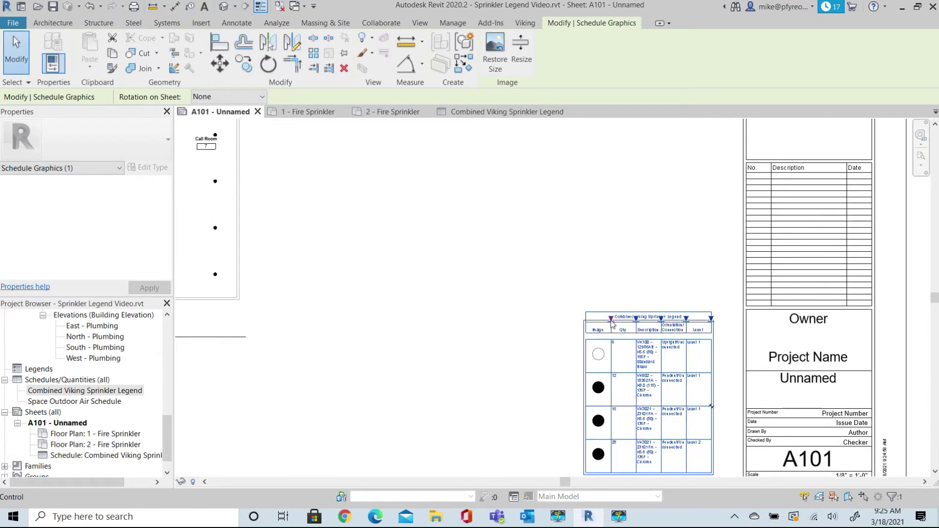
{"action": "left_click_drag", "start_coordinate": [610, 321], "coordinate": [694, 321]}
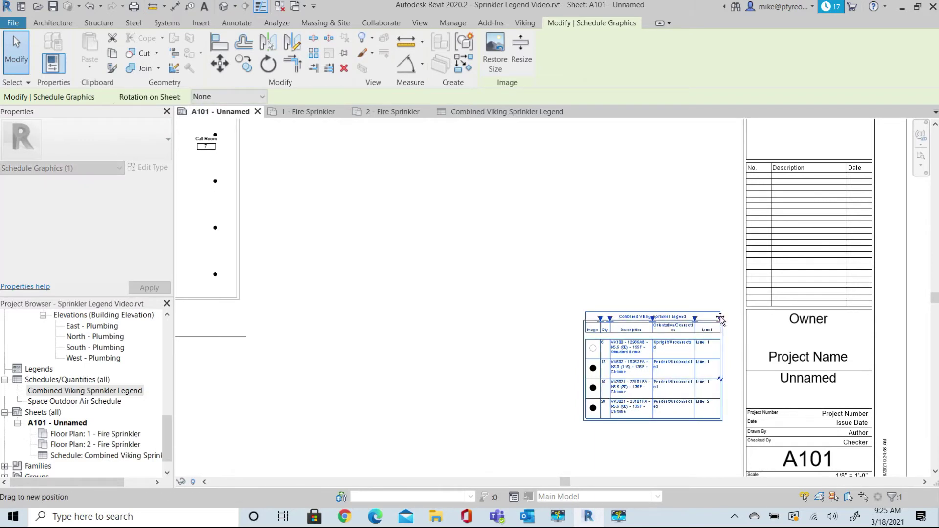
{"action": "left_click_drag", "start_coordinate": [721, 319], "coordinate": [712, 319]}
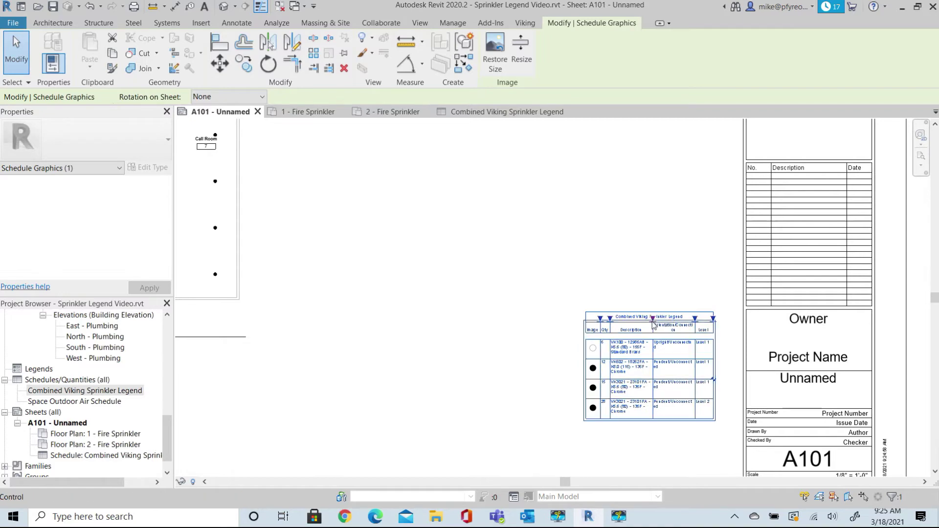
{"action": "left_click_drag", "start_coordinate": [653, 319], "coordinate": [667, 318]}
{"action": "scroll", "coordinate": [727, 436], "scroll_direction": "up", "scroll_amount": 5}
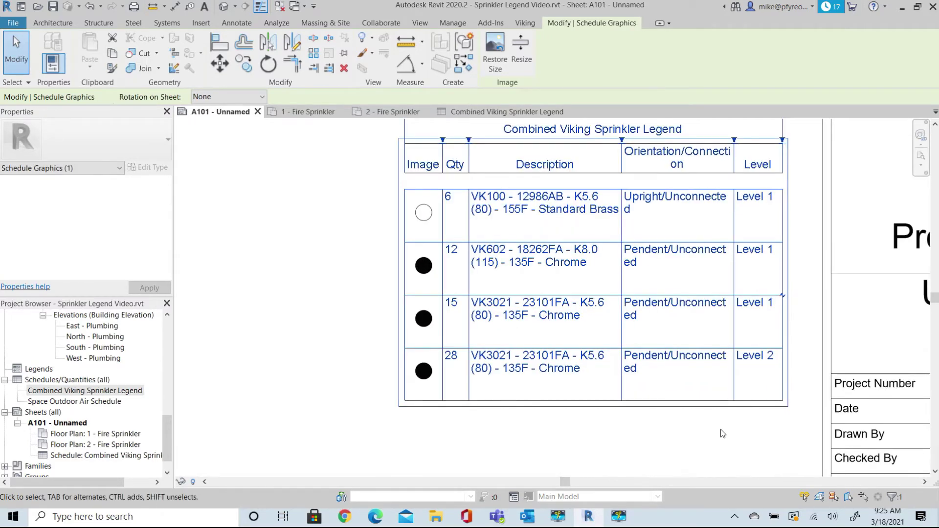
{"action": "scroll", "coordinate": [721, 433], "scroll_direction": "down", "scroll_amount": 1}
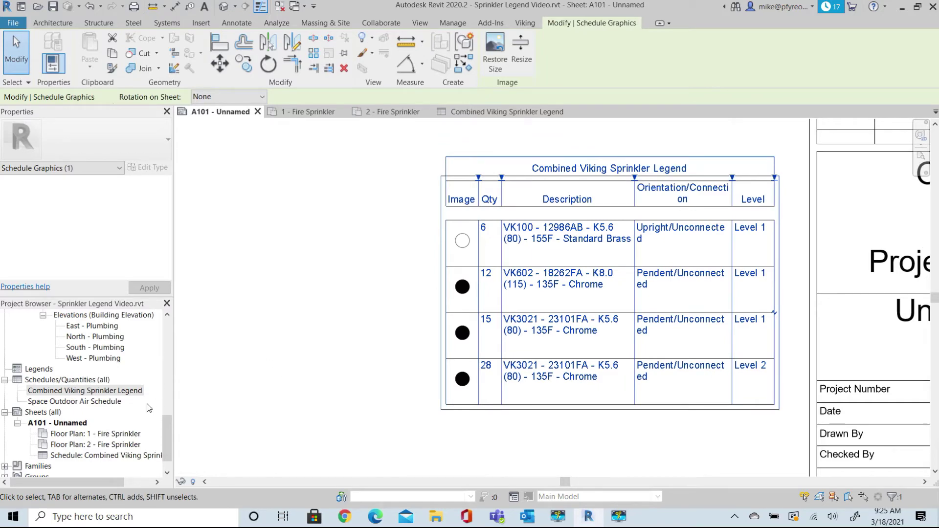
{"action": "left_click", "coordinate": [96, 393]}
- Duplicate the legend schedule to create Combined Viking Sprinkler Legend Copy 1
{"action": "right_click", "coordinate": [94, 394]}
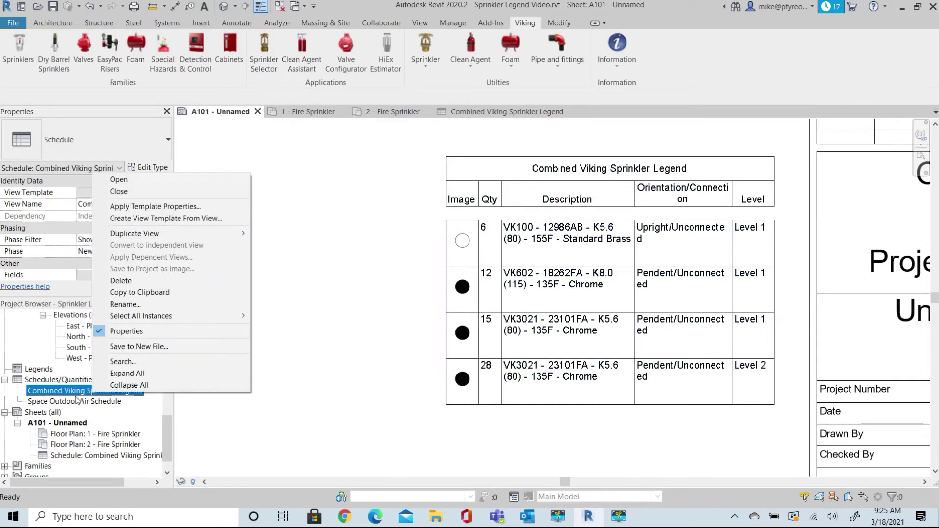
{"action": "mouse_move", "coordinate": [220, 234]}
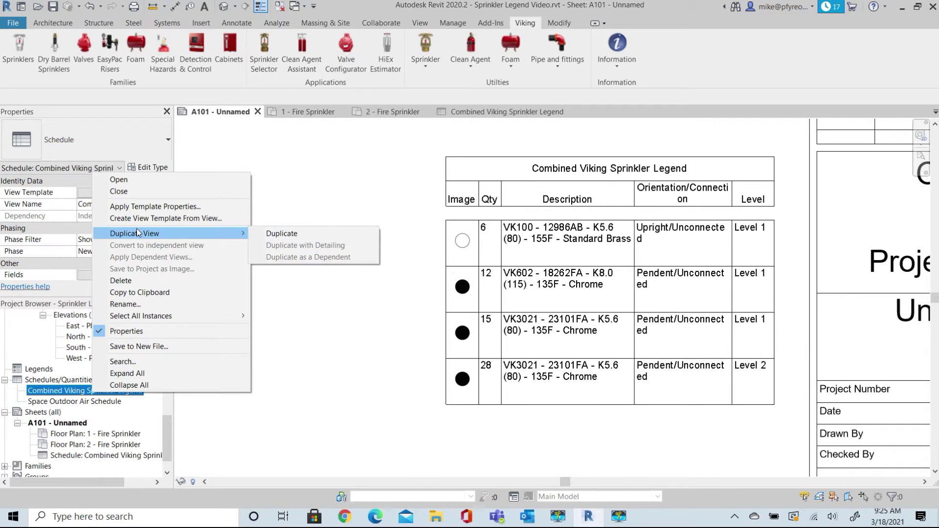
{"action": "left_click", "coordinate": [282, 233]}
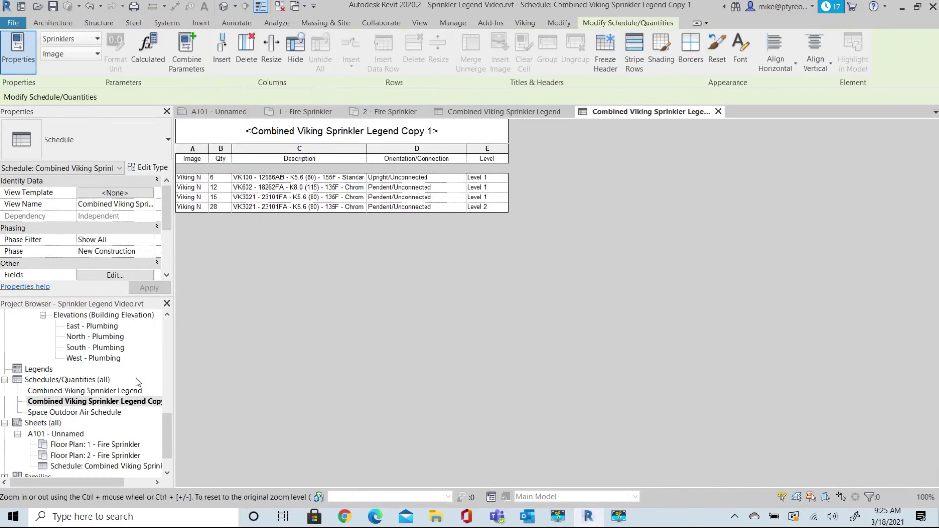
{"action": "left_click", "coordinate": [81, 401]}
{"action": "left_click", "coordinate": [82, 401]}
- Duplicate the original legend again to create Copy 2
{"action": "left_click", "coordinate": [85, 390]}
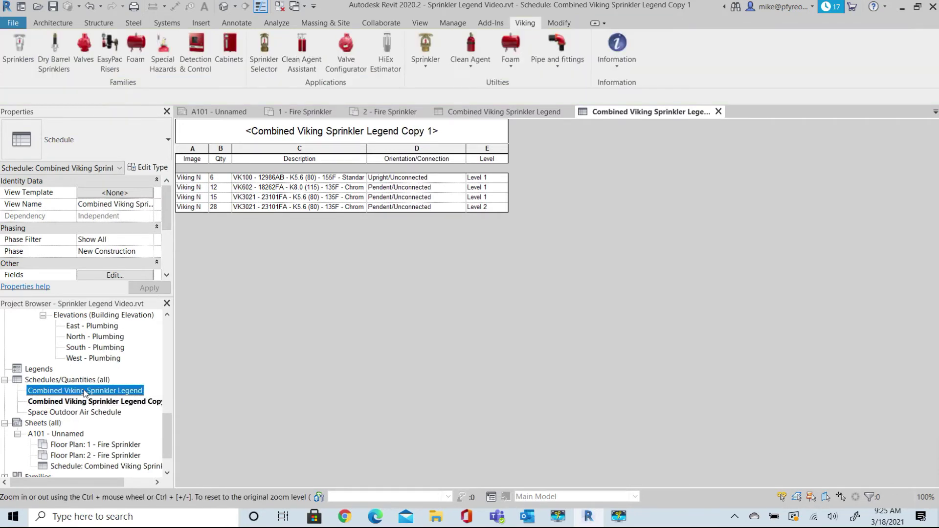
{"action": "right_click", "coordinate": [85, 391]}
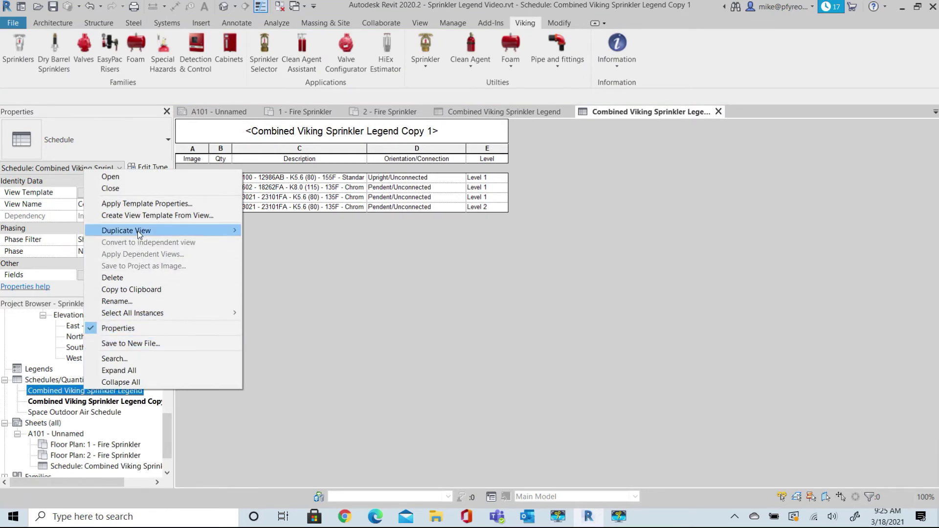
{"action": "mouse_move", "coordinate": [137, 231]}
{"action": "left_click", "coordinate": [266, 231]}
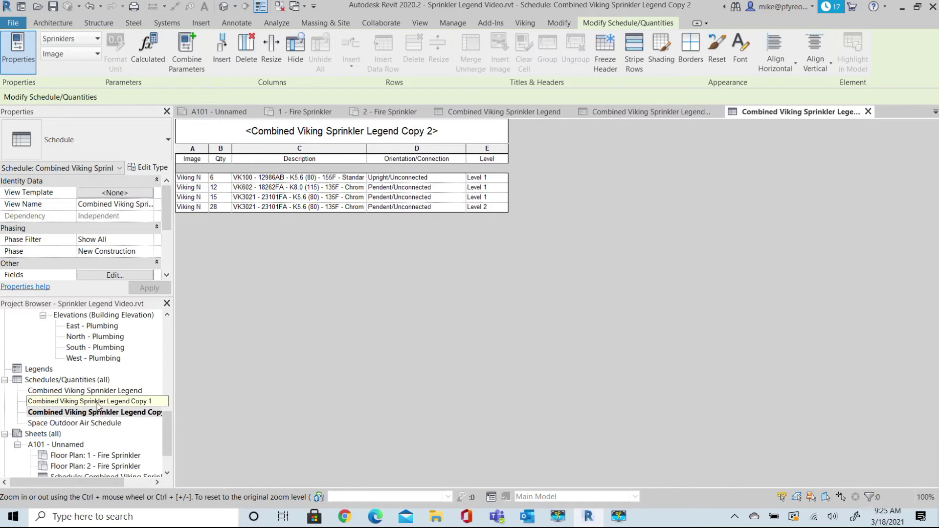
- Rename Copy 1 to 'Level 1 Viking Sprinkler Legend'
{"action": "left_click", "coordinate": [73, 401]}
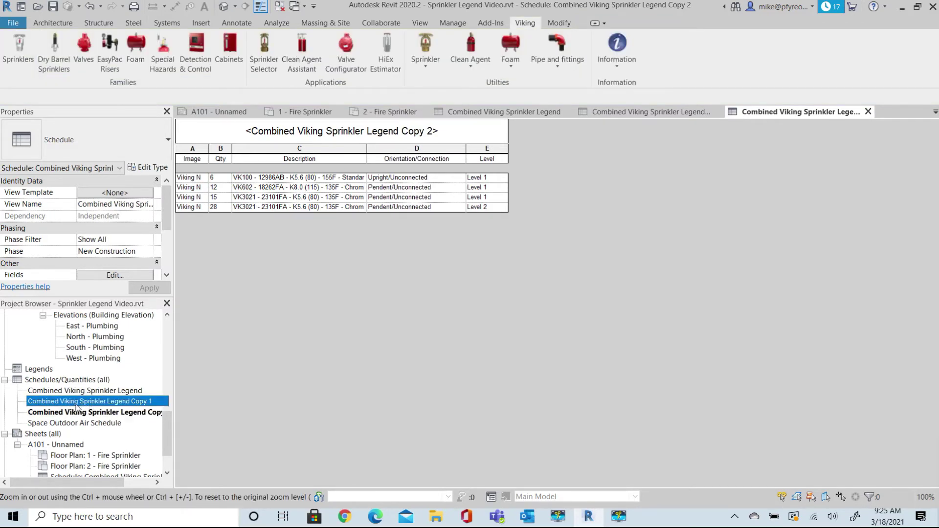
{"action": "left_click", "coordinate": [52, 403]}
{"action": "left_click_drag", "start_coordinate": [64, 399], "coordinate": [22, 400]}
{"action": "type", "text": "Level 1"}
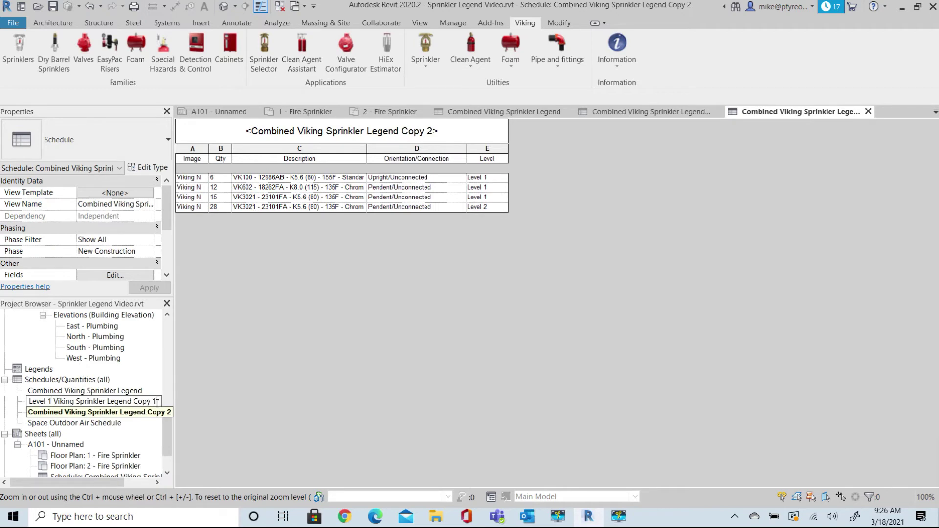
{"action": "key", "text": "BackSpace"}
{"action": "key", "text": "BackSpace"}
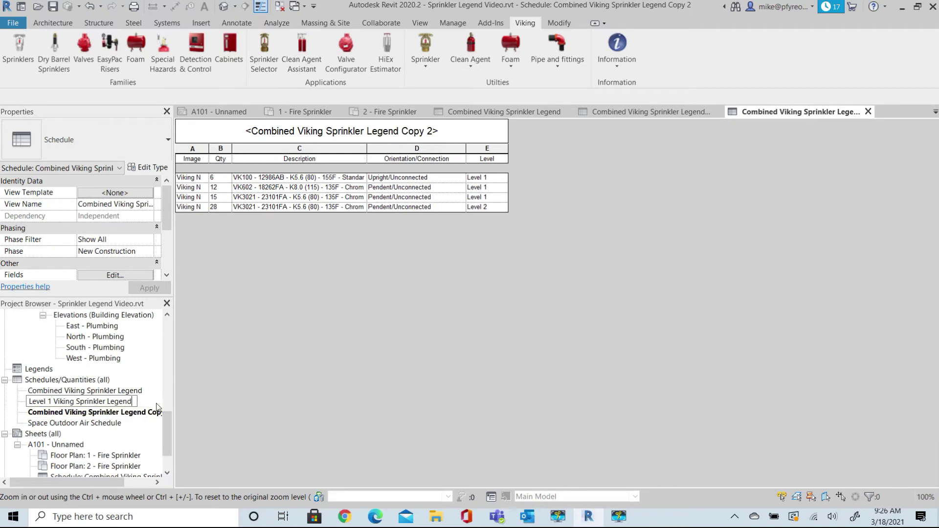
{"action": "key", "text": "Return"}
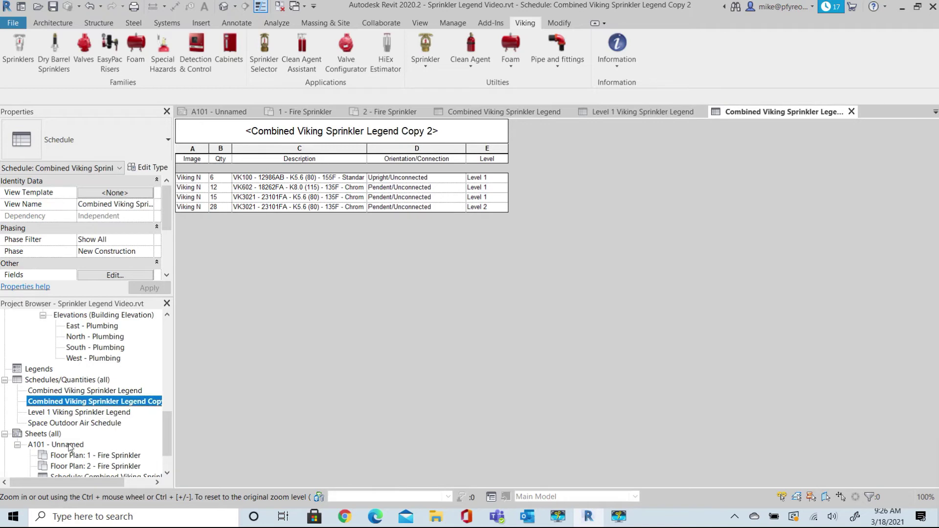
- Rename Copy 2 to 'Level 2Viking Sprinkler Legend'
{"action": "left_click", "coordinate": [64, 404]}
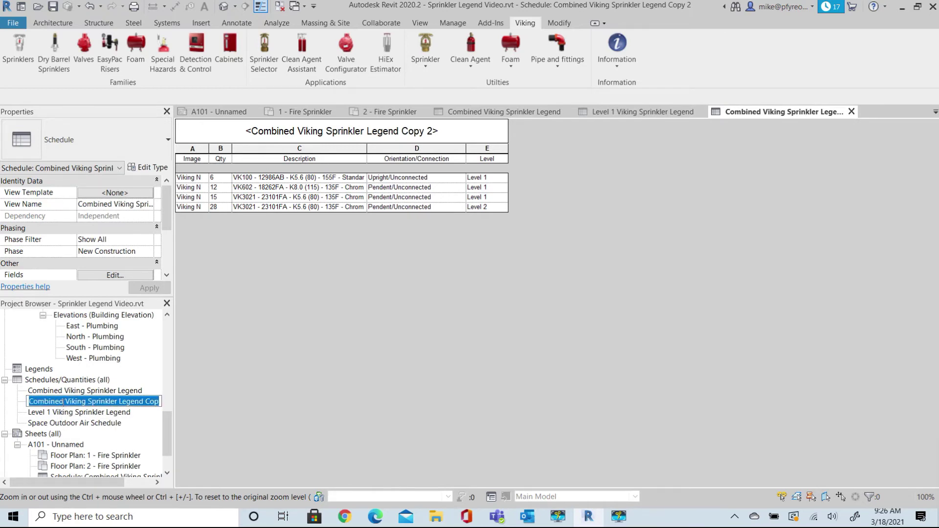
{"action": "left_click_drag", "start_coordinate": [66, 401], "coordinate": [31, 404]}
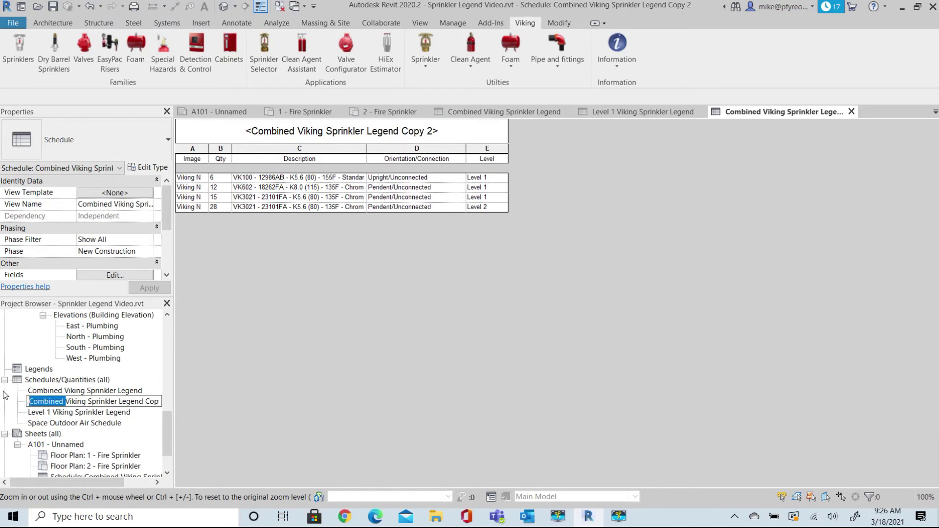
{"action": "type", "text": "Level 2"}
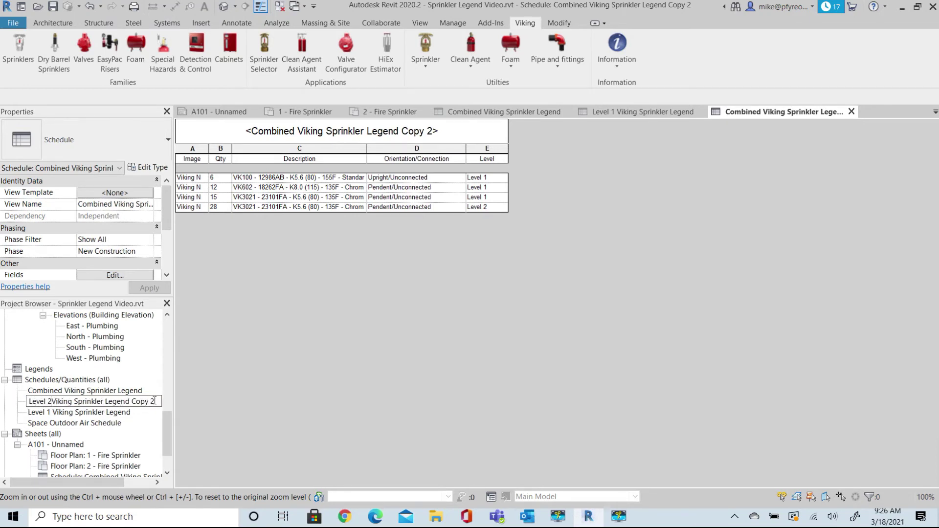
{"action": "key", "text": "BackSpace"}
{"action": "key", "text": "BackSpace"}
{"action": "key", "text": "BackSpace"}
{"action": "key", "text": "BackSpace"}
{"action": "key", "text": "BackSpace"}
{"action": "left_click", "coordinate": [116, 414]}
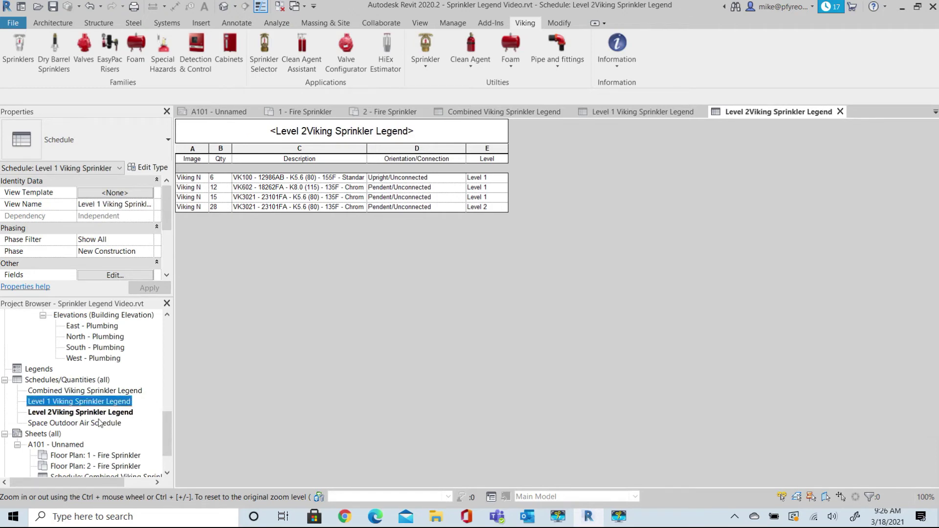
- Filter the Level 1 legend to Level equals Level 1, leaving rows of 6, 12 and 15
{"action": "double_click", "coordinate": [78, 402]}
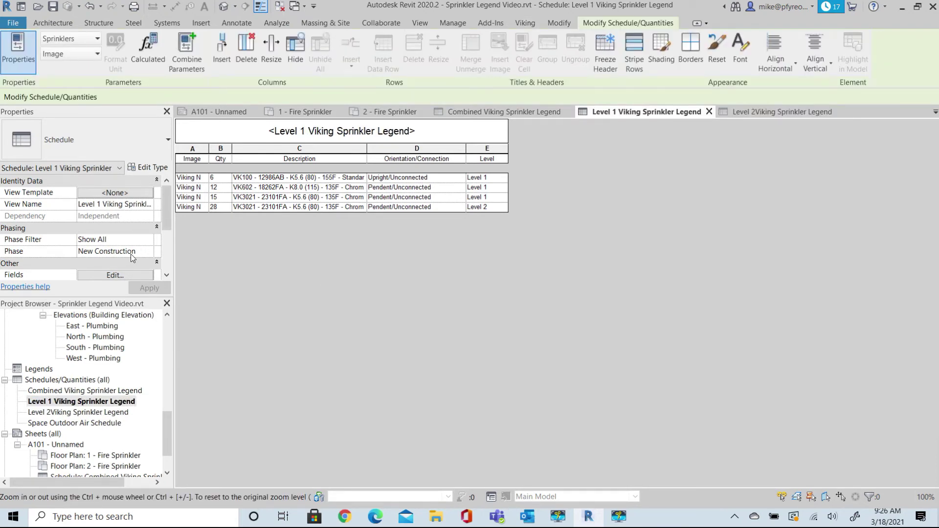
{"action": "scroll", "coordinate": [132, 246], "scroll_direction": "down", "scroll_amount": 3}
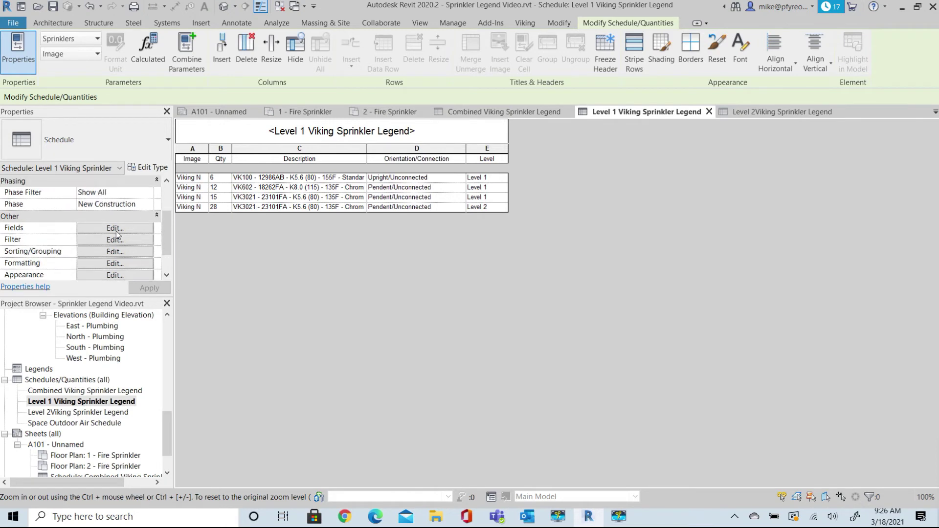
{"action": "left_click", "coordinate": [115, 239]}
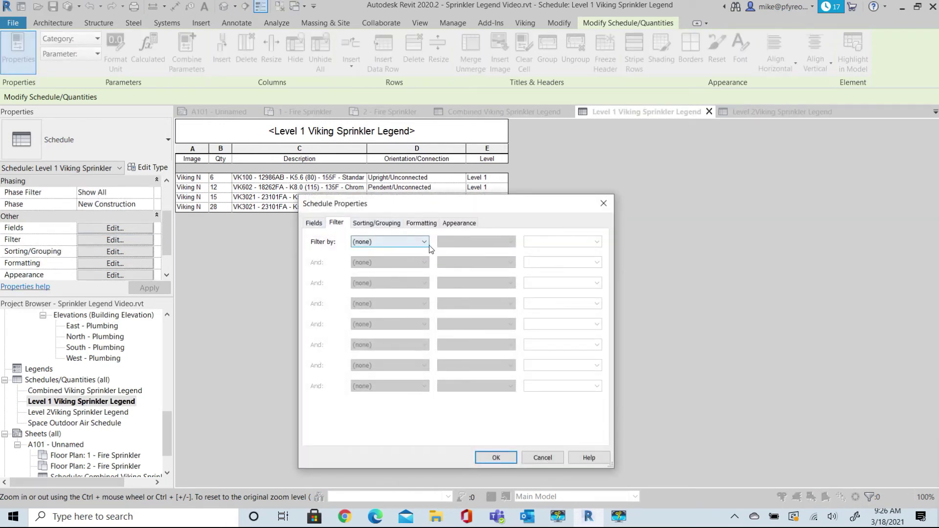
{"action": "left_click", "coordinate": [424, 242]}
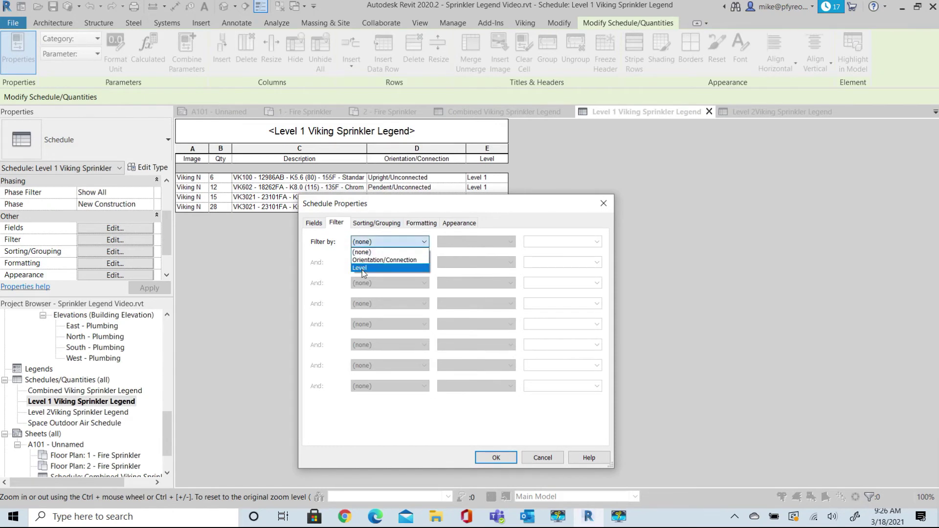
{"action": "left_click", "coordinate": [363, 268]}
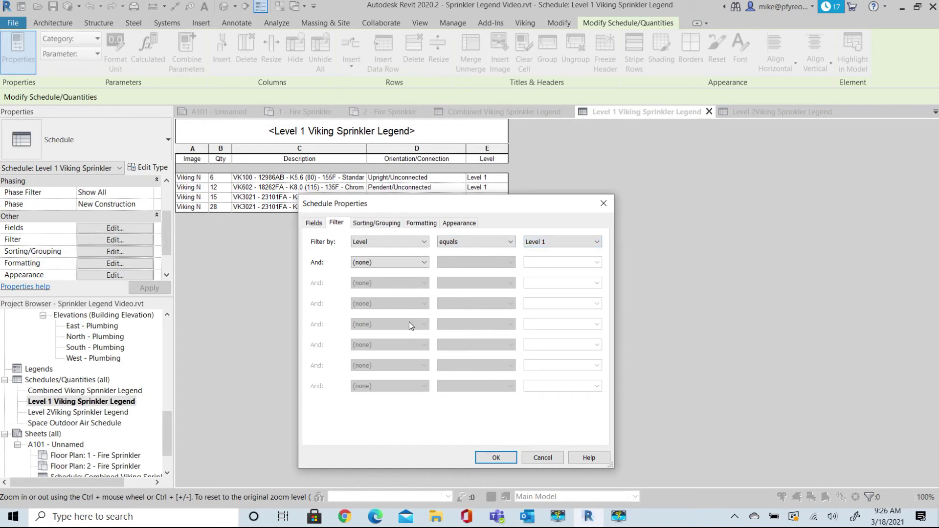
{"action": "left_click", "coordinate": [506, 462]}
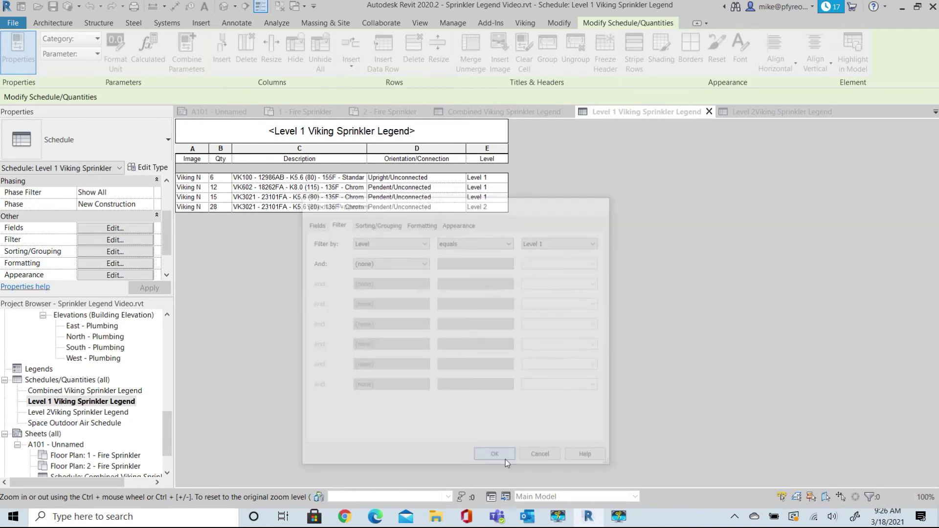
{"action": "left_click", "coordinate": [61, 412]}
- Rename the second legend to 'Level 2 Viking Sprinkler Legend' in the Project Browser
{"action": "left_click", "coordinate": [57, 414]}
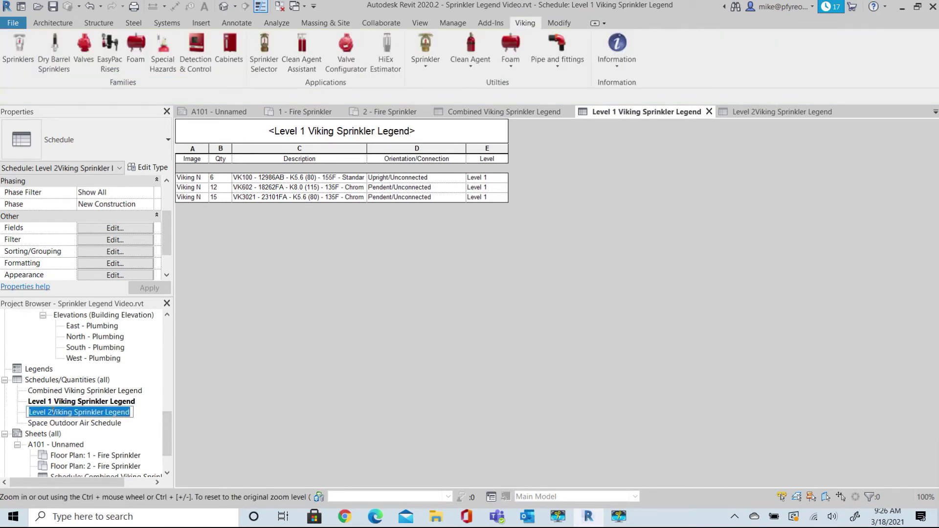
{"action": "left_click", "coordinate": [52, 412]}
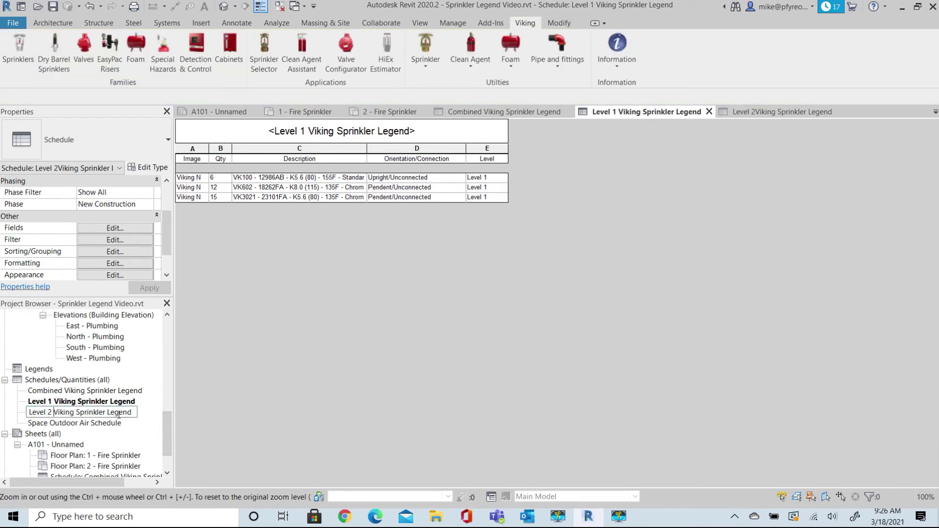
{"action": "key", "text": "Return"}
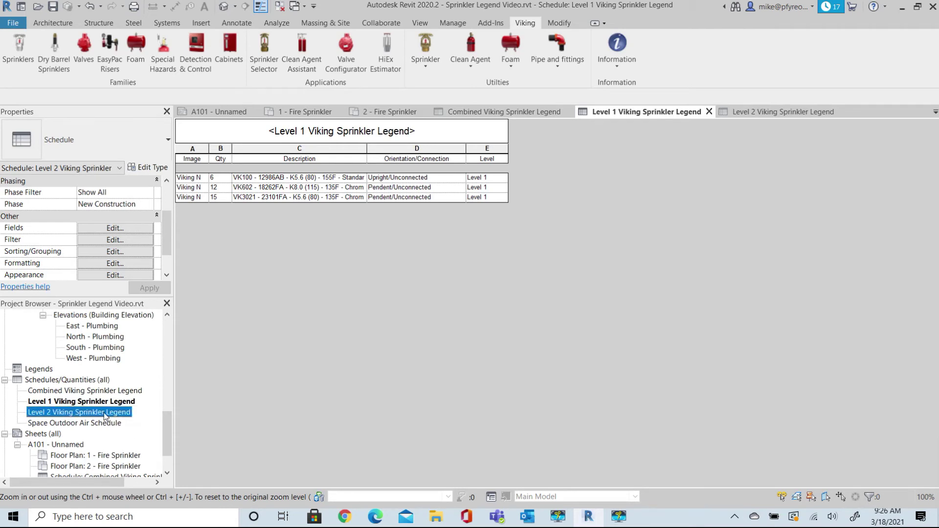
- Filter the Level 2 Viking Sprinkler Legend schedule to Level equals Level 2
{"action": "double_click", "coordinate": [107, 414]}
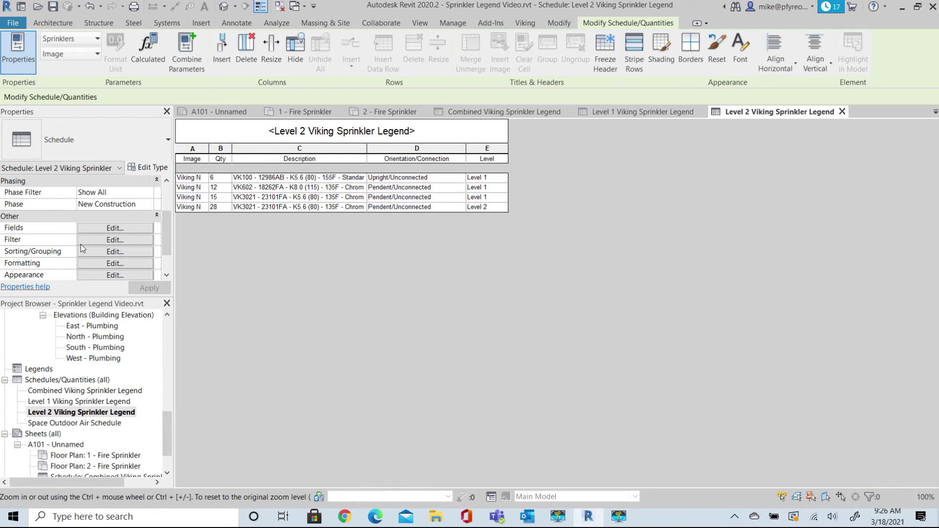
{"action": "left_click", "coordinate": [114, 239]}
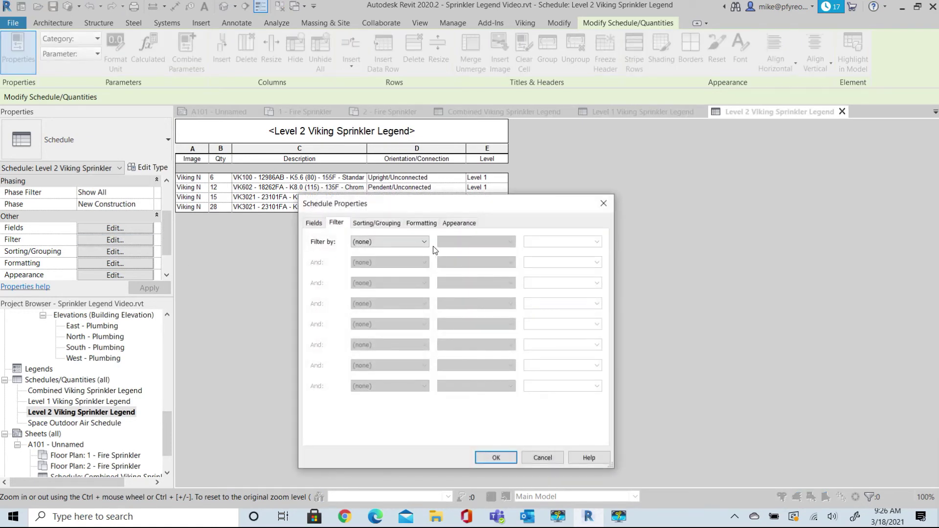
{"action": "left_click", "coordinate": [423, 243]}
{"action": "left_click", "coordinate": [374, 268]}
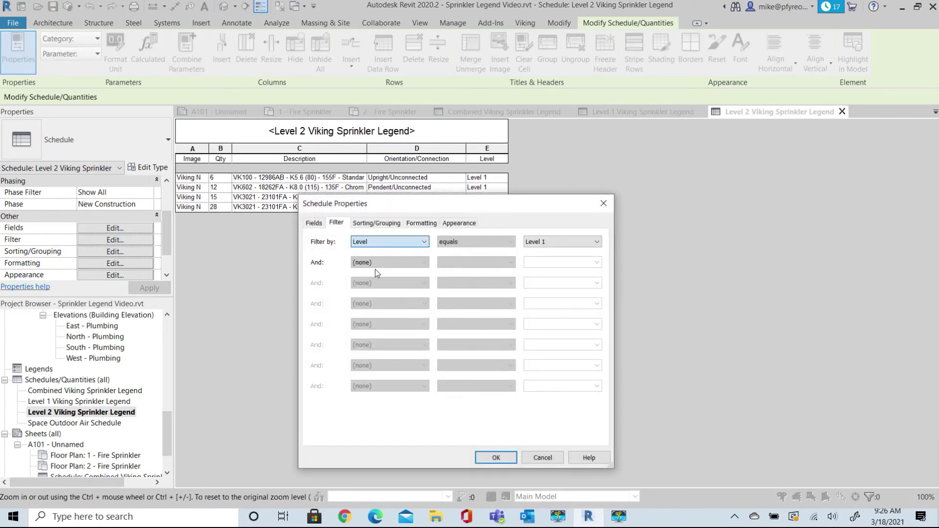
{"action": "left_click", "coordinate": [594, 242]}
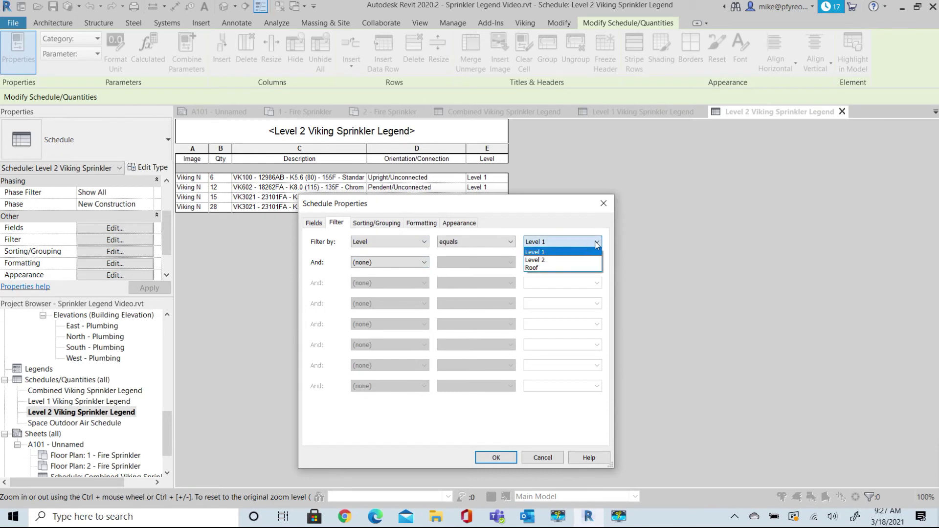
{"action": "left_click", "coordinate": [552, 261]}
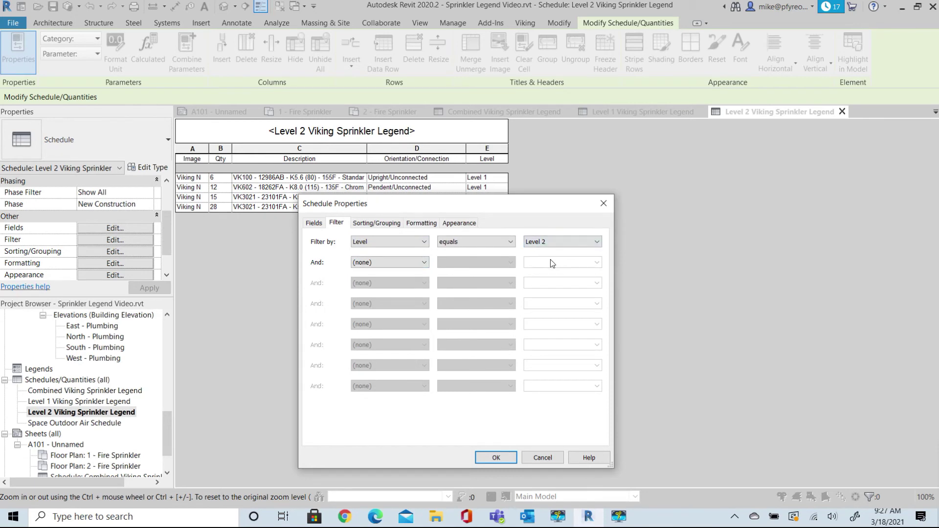
{"action": "left_click", "coordinate": [502, 458]}
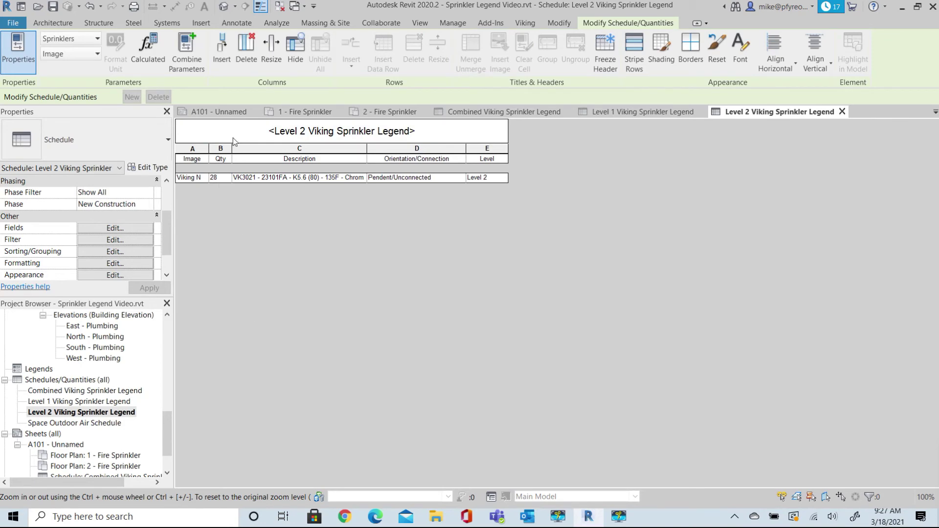
- Place the Level 2 legend beside the lower floor plan and Level 1 beside the upper plan on A101
{"action": "left_click", "coordinate": [211, 113]}
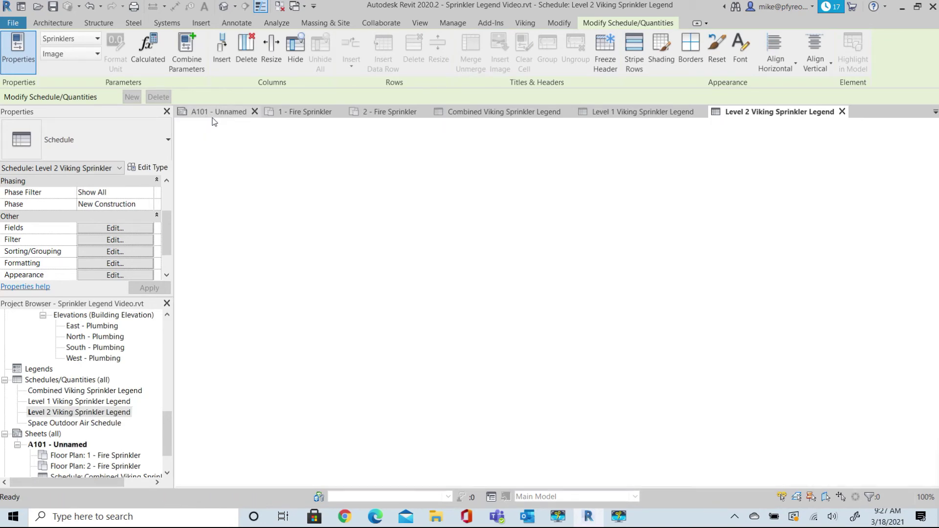
{"action": "scroll", "coordinate": [438, 341], "scroll_direction": "down", "scroll_amount": 5}
{"action": "left_click_drag", "start_coordinate": [108, 414], "coordinate": [359, 306]}
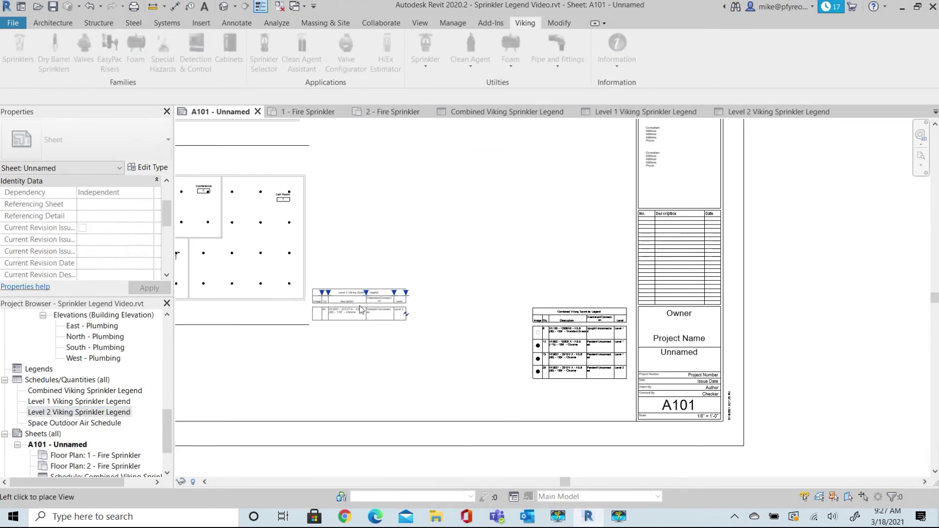
{"action": "left_click", "coordinate": [360, 306]}
{"action": "scroll", "coordinate": [359, 306], "scroll_direction": "down", "scroll_amount": 3}
{"action": "left_click", "coordinate": [231, 306]}
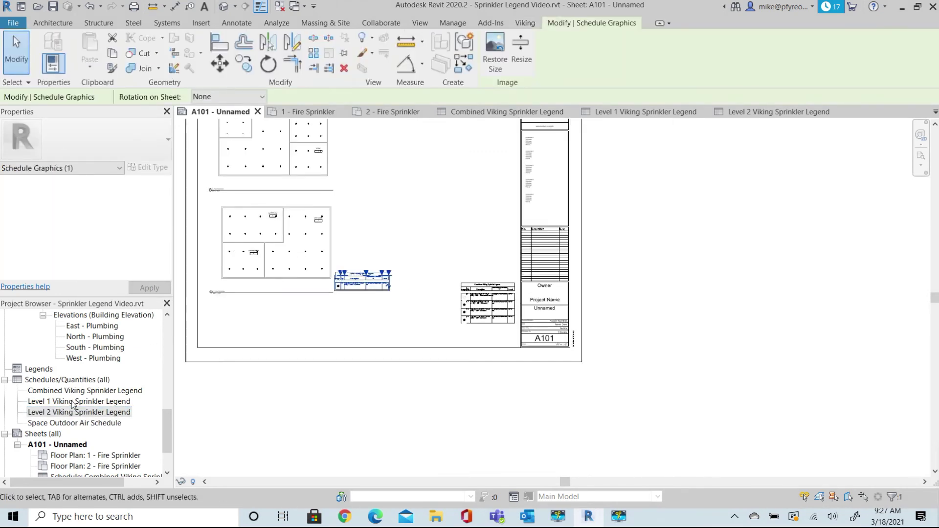
{"action": "left_click_drag", "start_coordinate": [73, 401], "coordinate": [369, 201]}
{"action": "left_click", "coordinate": [335, 157]}
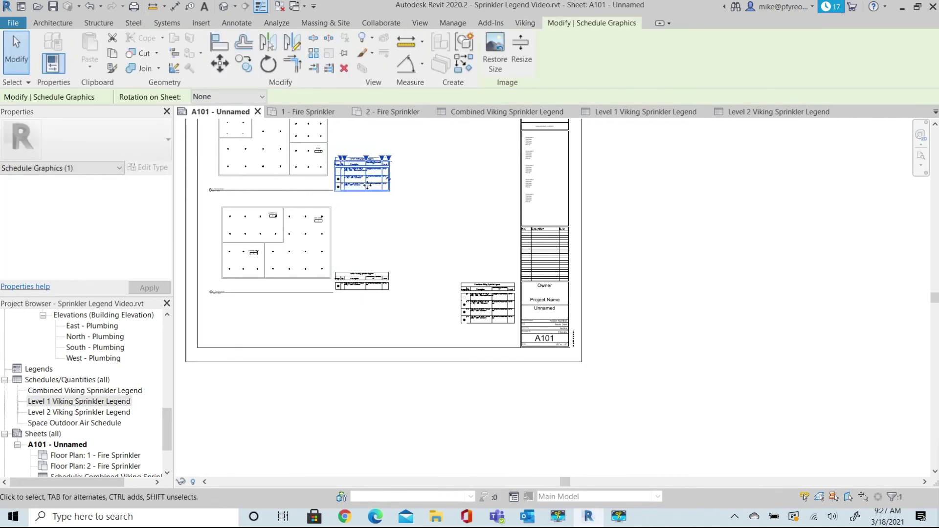
{"action": "scroll", "coordinate": [367, 161], "scroll_direction": "up", "scroll_amount": 3}
{"action": "scroll", "coordinate": [369, 168], "scroll_direction": "up", "scroll_amount": 3}
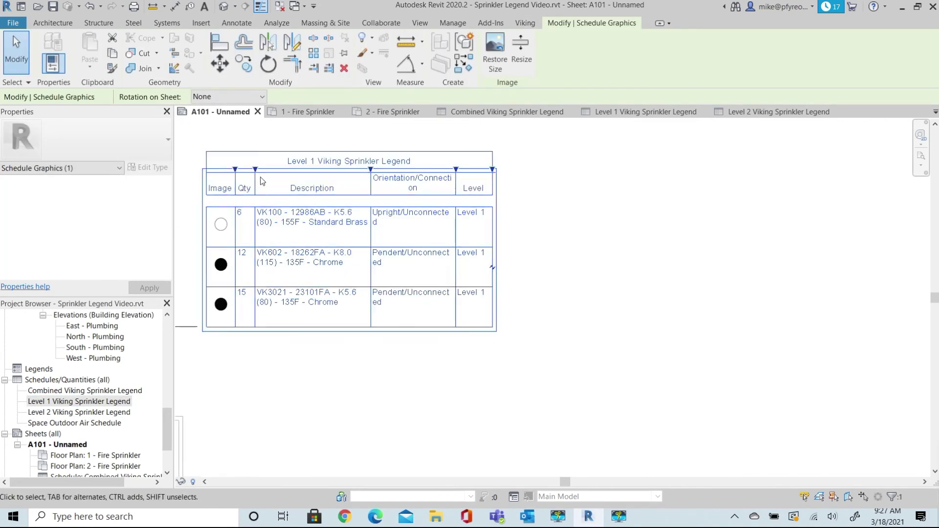
- On the Level 1 legend, narrow the Image column and widen Orientation/Connection and Description
{"action": "left_click_drag", "start_coordinate": [234, 170], "coordinate": [224, 170]}
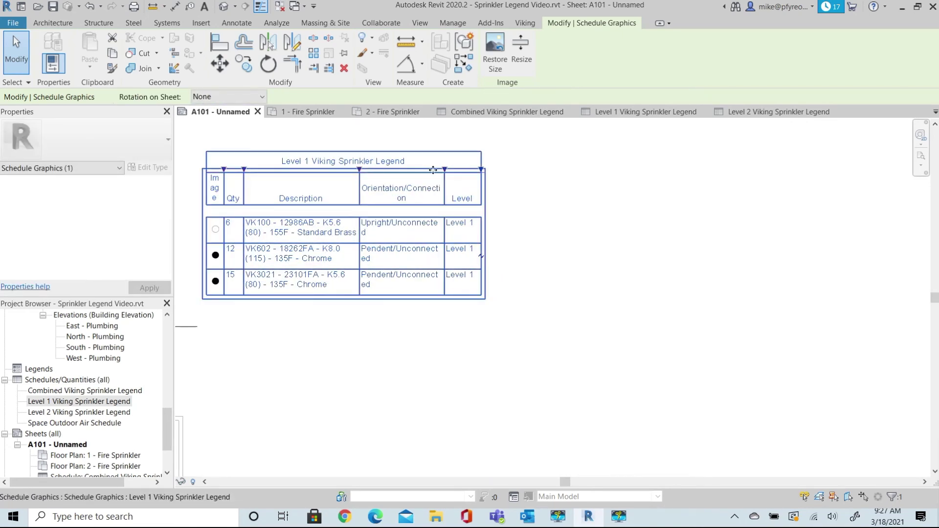
{"action": "left_click_drag", "start_coordinate": [444, 169], "coordinate": [454, 169]}
{"action": "left_click_drag", "start_coordinate": [360, 169], "coordinate": [396, 169]}
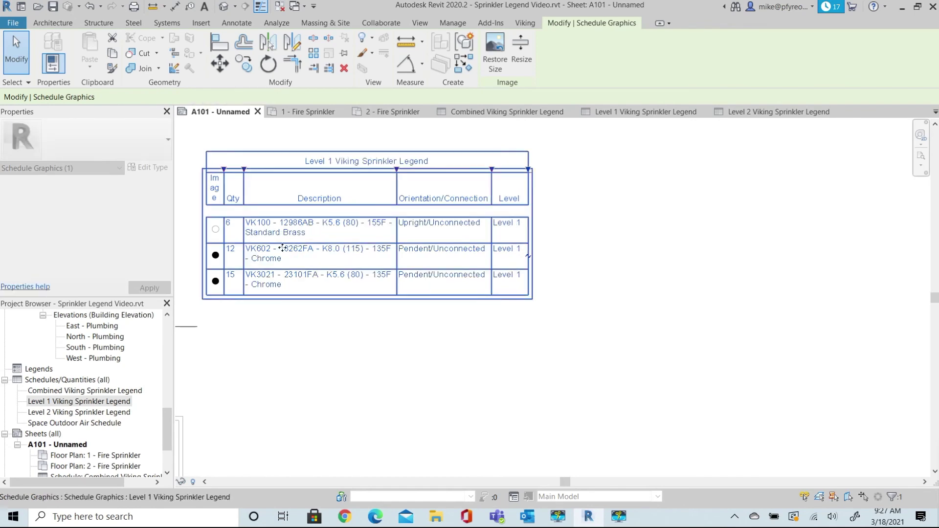
- Widen the Level 2 legend's Orientation/Connection and Description columns so headers fit one line
{"action": "scroll", "coordinate": [332, 288], "scroll_direction": "down", "scroll_amount": 1}
{"action": "middle_click_drag", "start_coordinate": [318, 352], "coordinate": [304, 229]}
{"action": "middle_click_drag", "start_coordinate": [278, 405], "coordinate": [287, 274]}
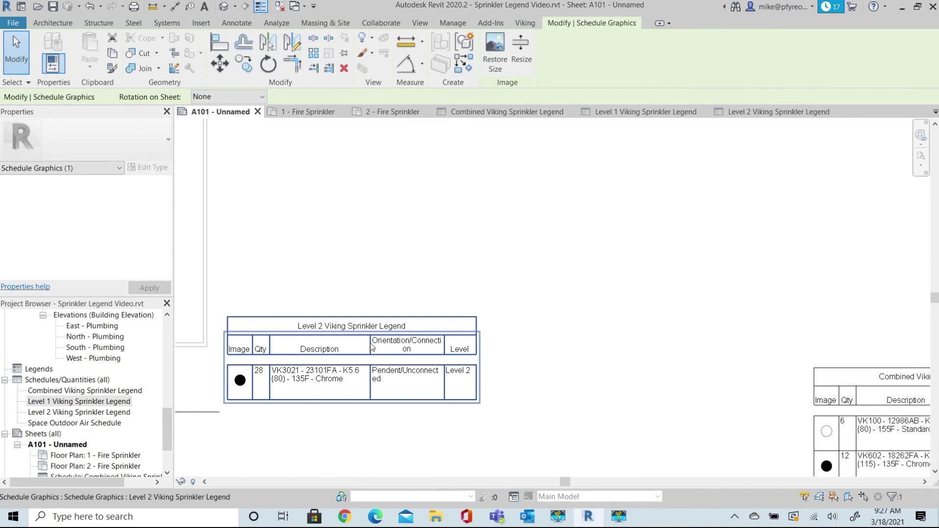
{"action": "left_click", "coordinate": [449, 344]}
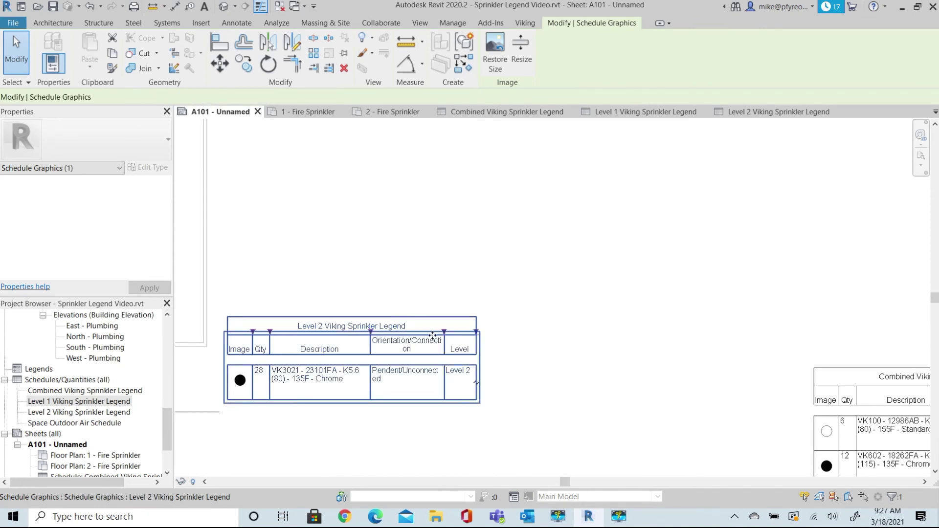
{"action": "left_click_drag", "start_coordinate": [442, 340], "coordinate": [455, 332]}
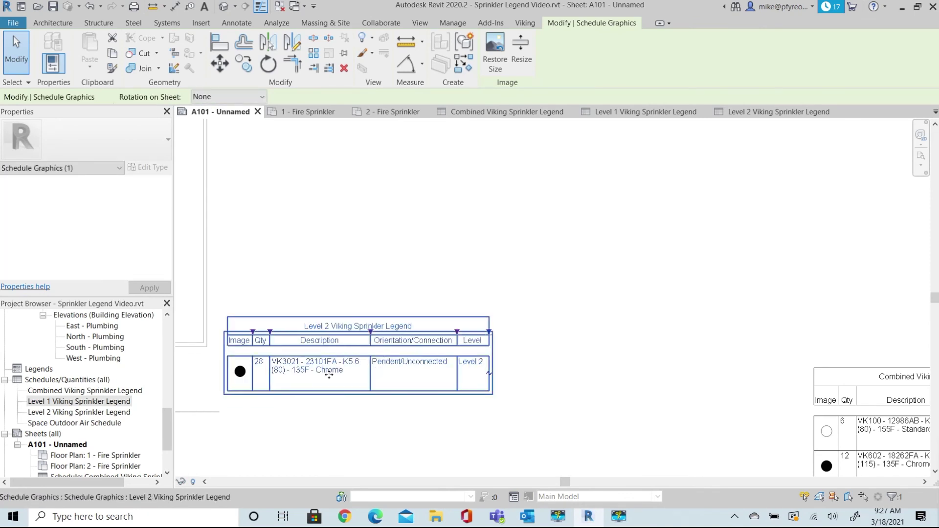
{"action": "left_click_drag", "start_coordinate": [371, 332], "coordinate": [384, 333]}
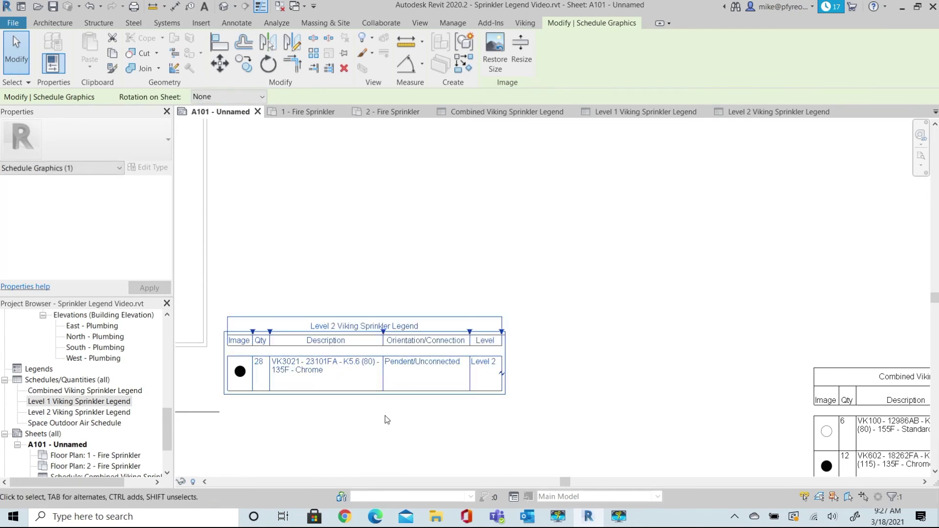
{"action": "scroll", "coordinate": [409, 416], "scroll_direction": "down", "scroll_amount": 2}
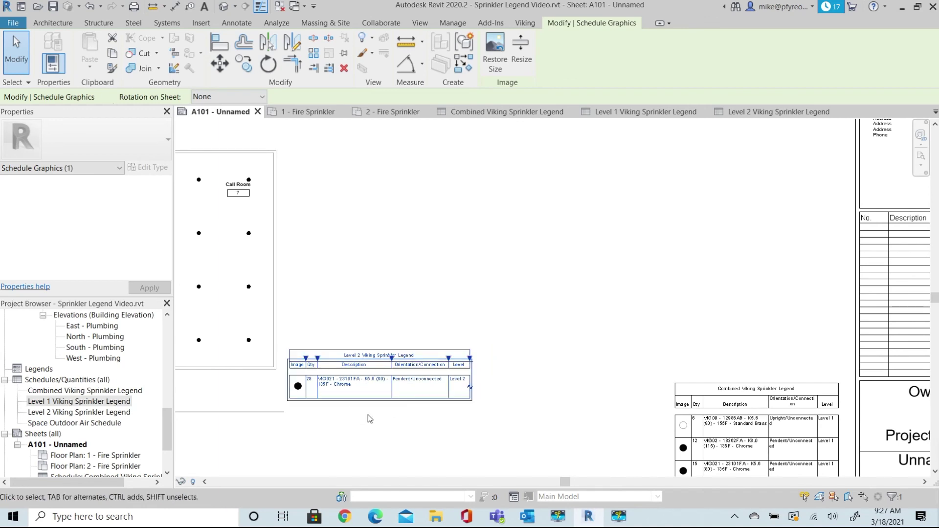
{"action": "left_click", "coordinate": [362, 425]}
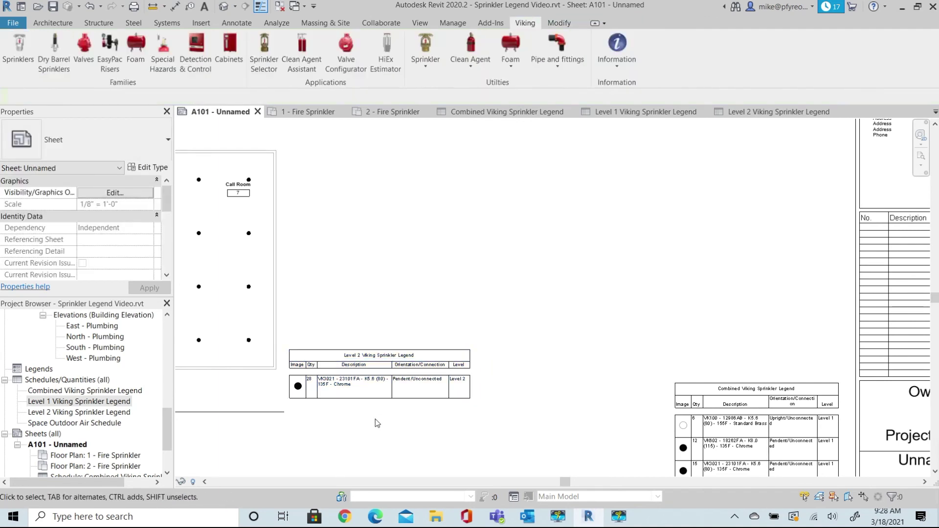
{"action": "scroll", "coordinate": [375, 419], "scroll_direction": "down", "scroll_amount": 1}
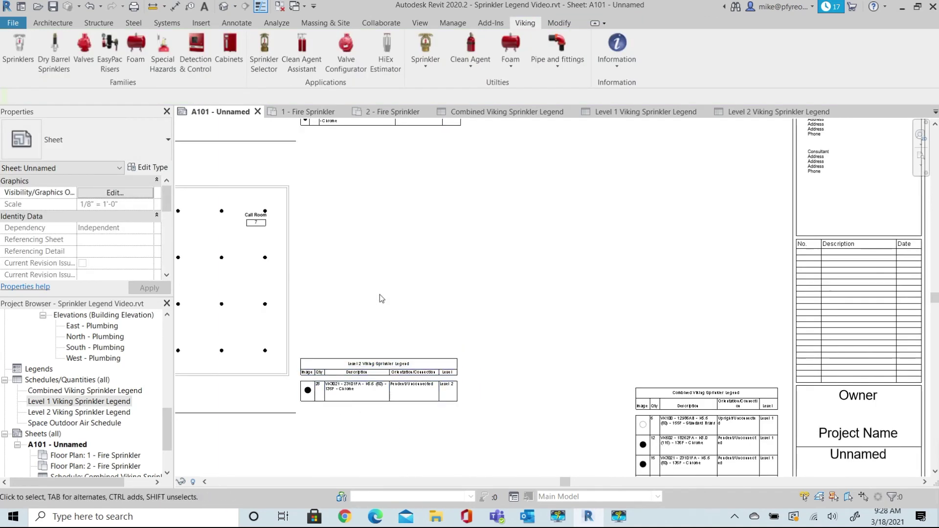
{"action": "scroll", "coordinate": [380, 296], "scroll_direction": "down", "scroll_amount": 2}
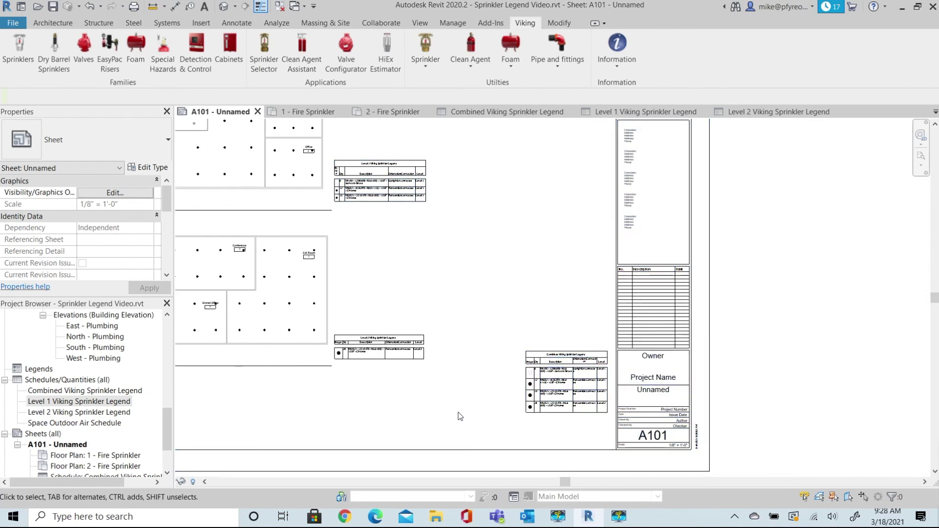